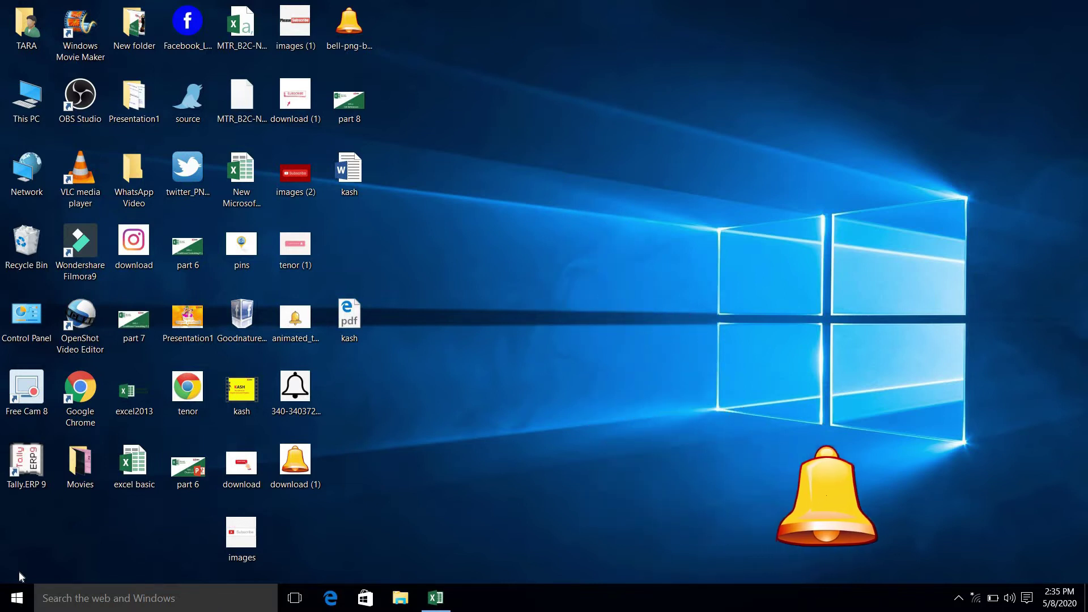
# Step: Restore the 'excel basic' workbook window showing the Sheet5 student marks table
pyautogui.click(443, 604)
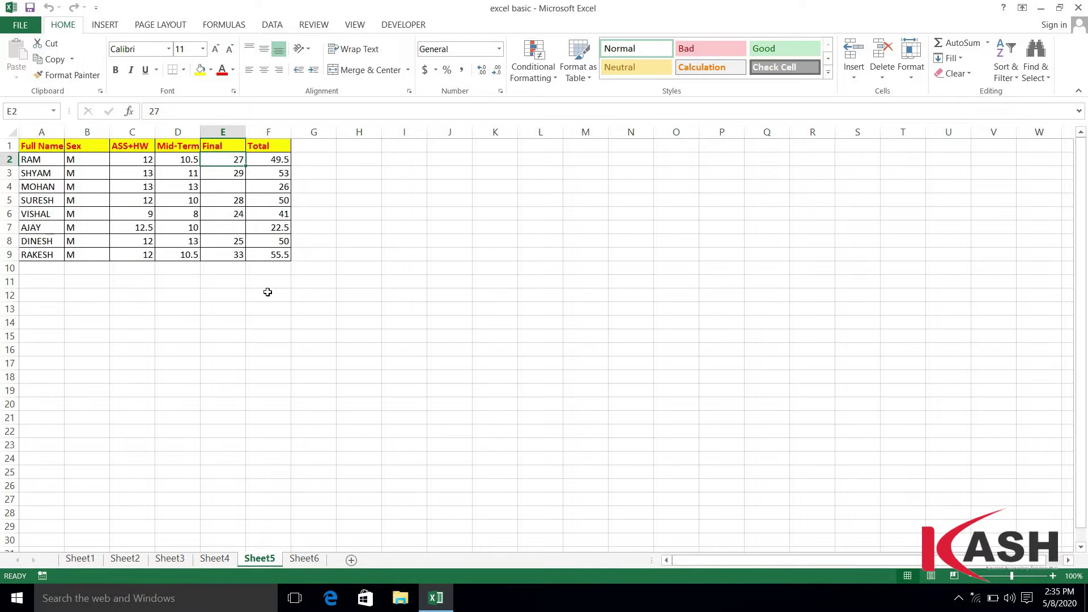
pyautogui.click(545, 73)
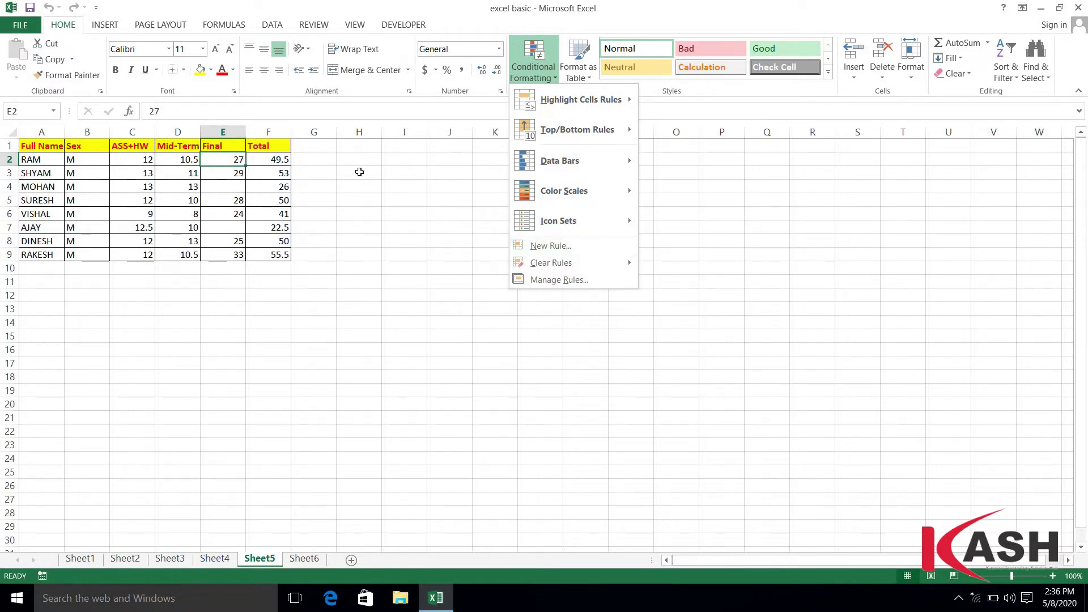
pyautogui.click(360, 172)
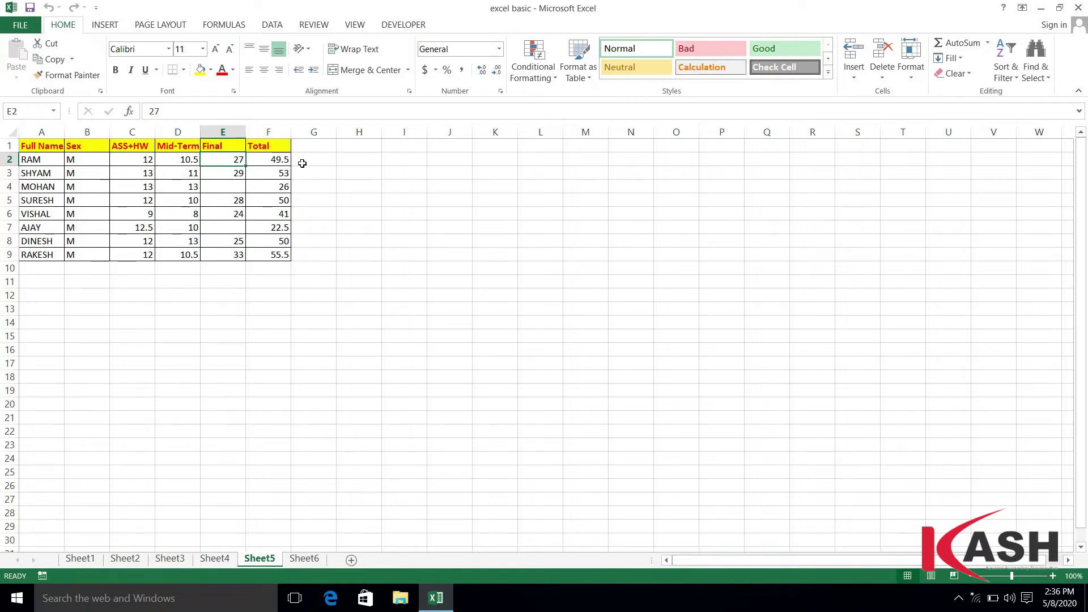
pyautogui.click(55, 146)
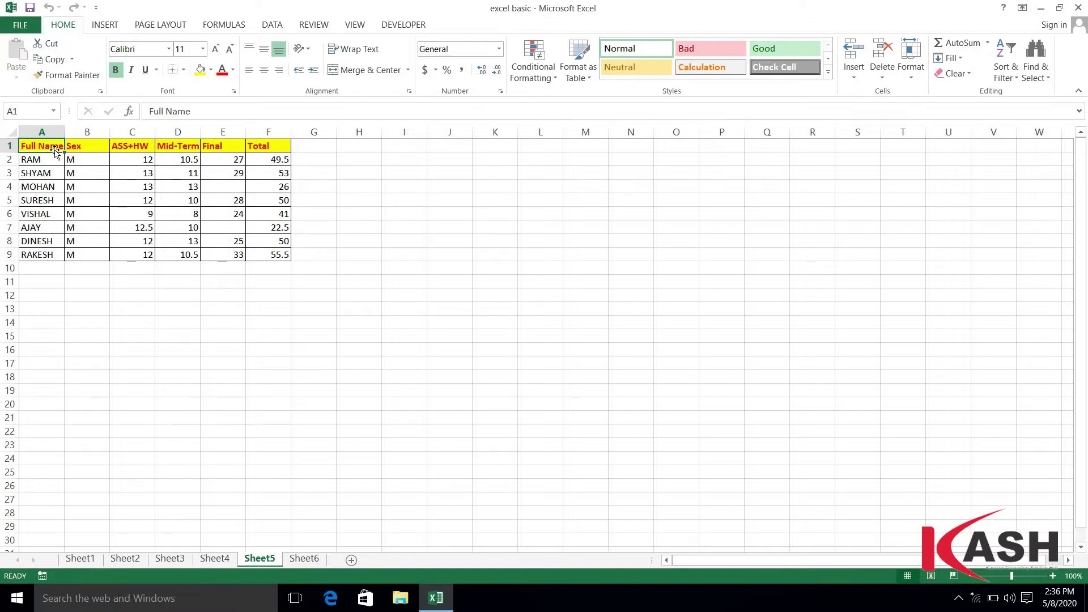
pyautogui.click(78, 146)
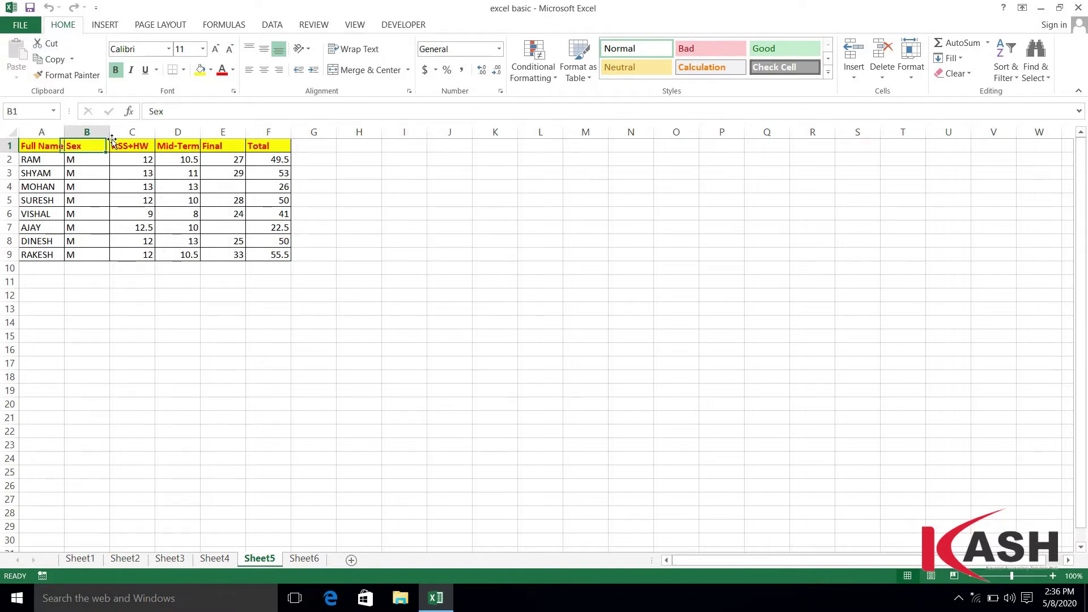
pyautogui.click(124, 147)
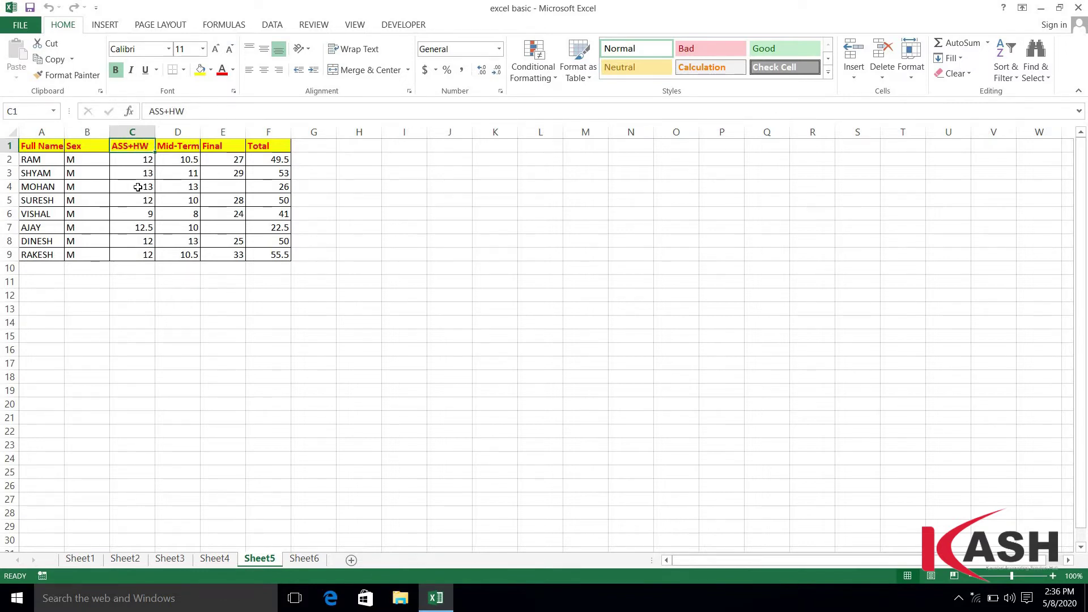
pyautogui.click(189, 146)
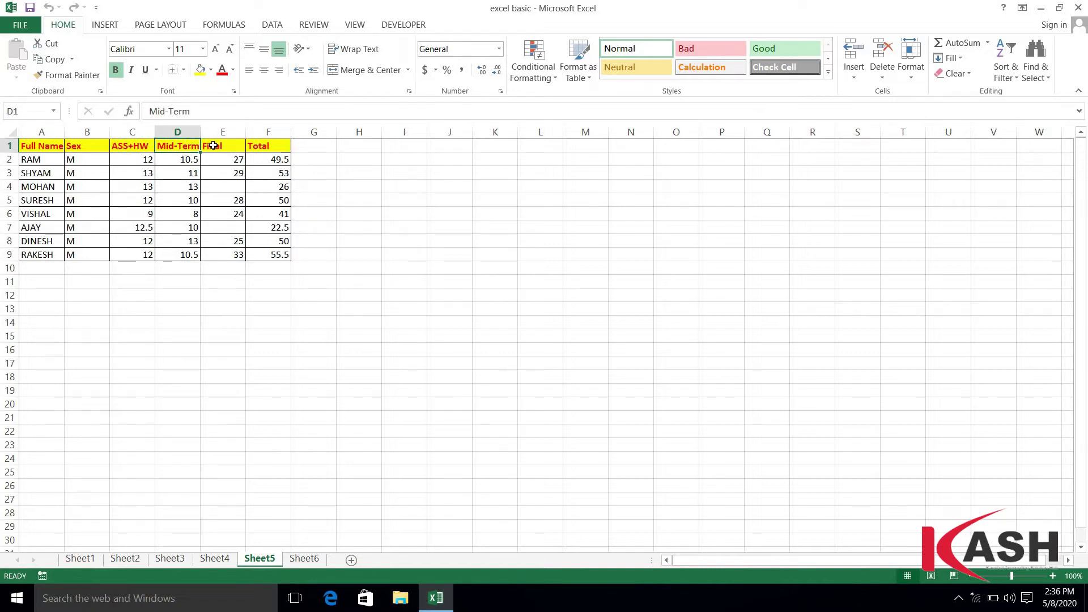
pyautogui.click(213, 145)
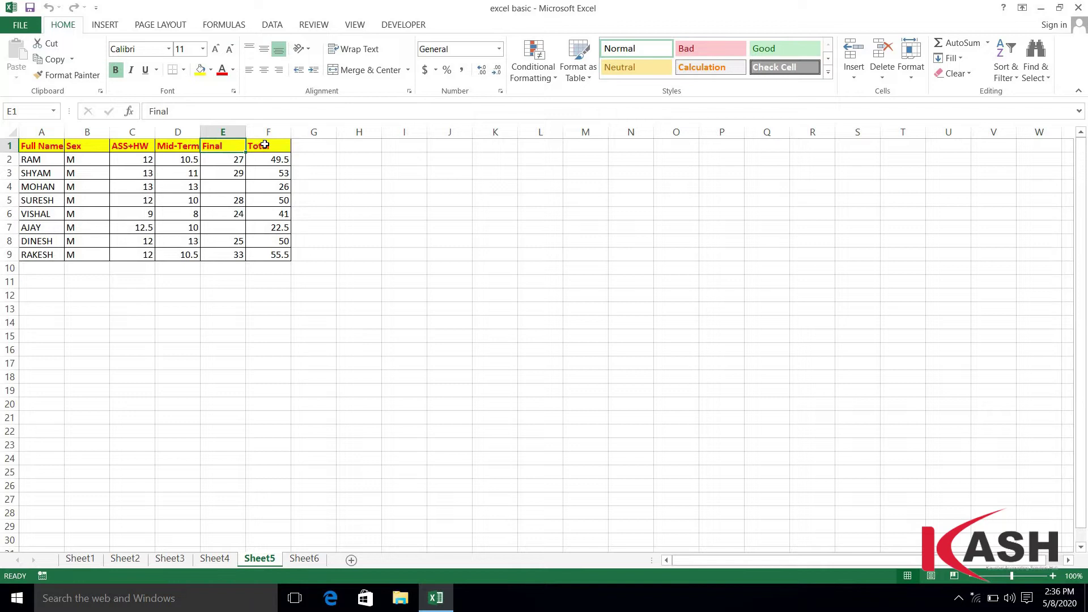
pyautogui.click(264, 145)
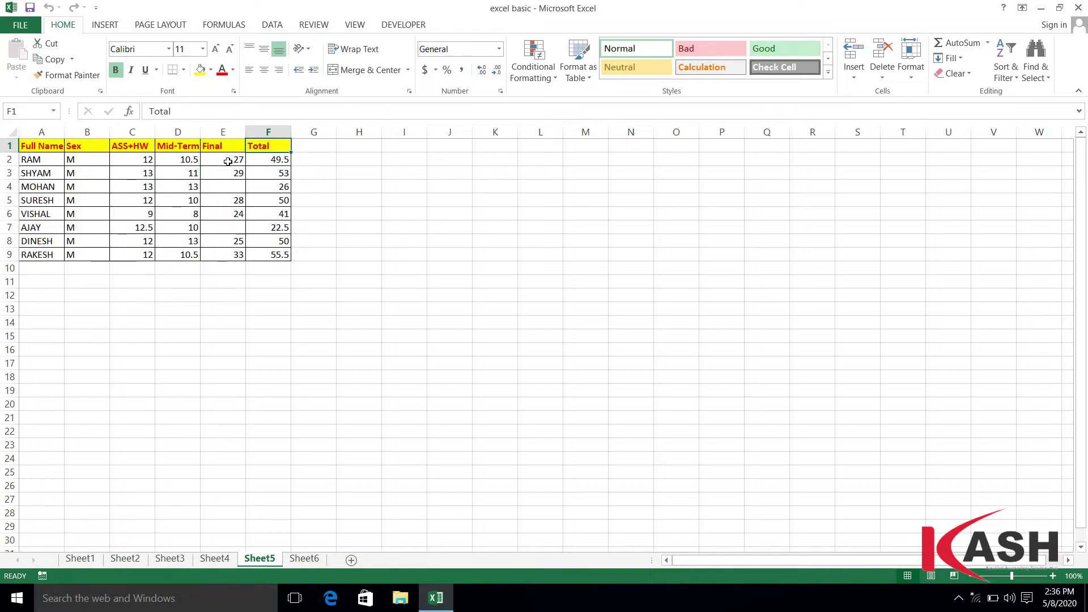
pyautogui.click(228, 162)
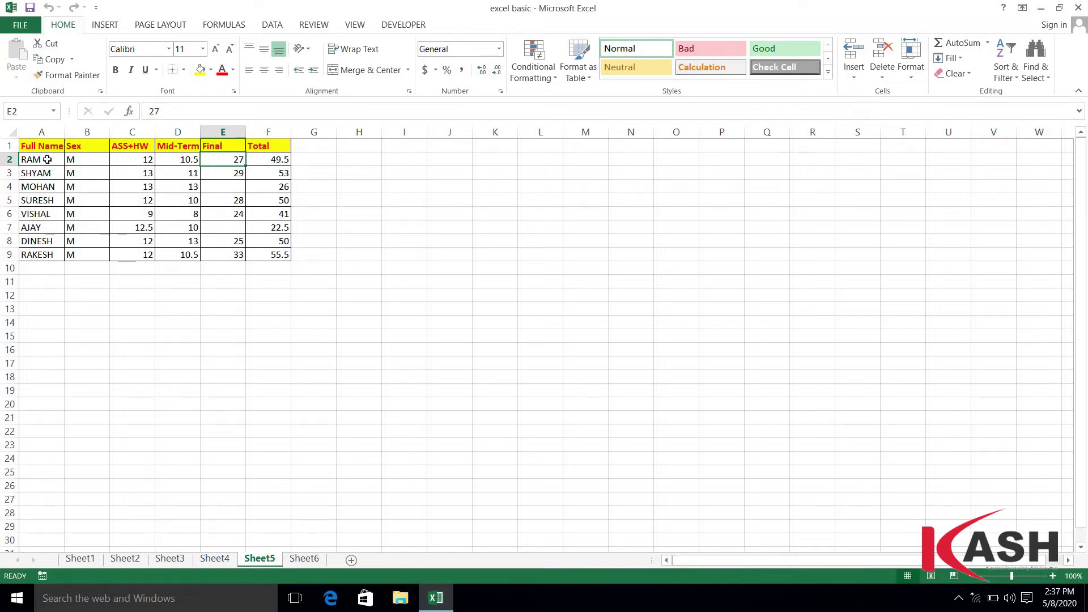
# Step: Select the student data range A2:F9 and bring up the Conditional Formatting menu
pyautogui.doubleClick(48, 159)
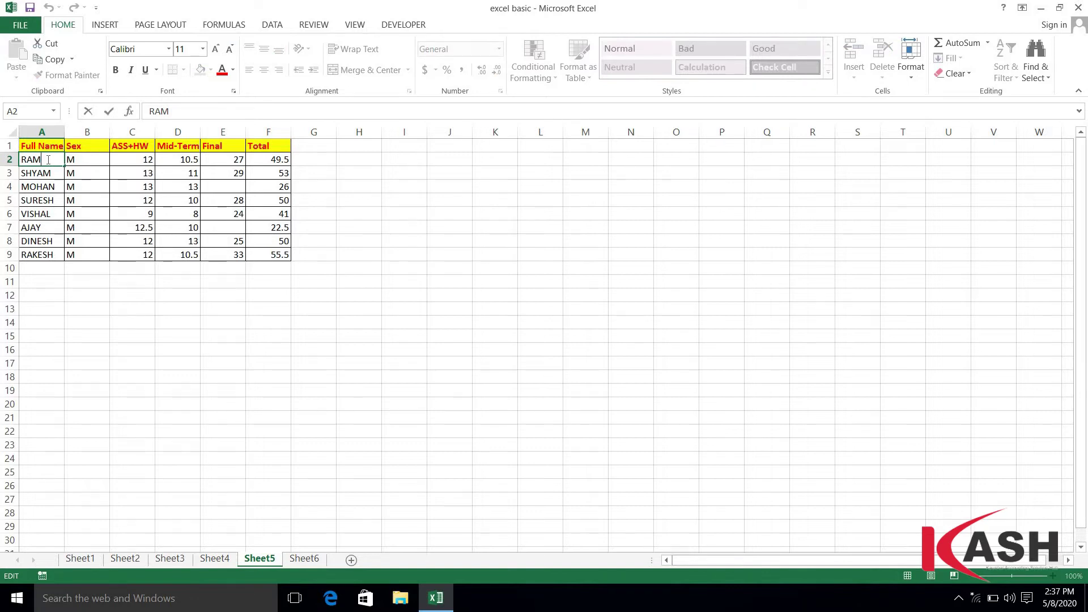
pyautogui.press('Escape')
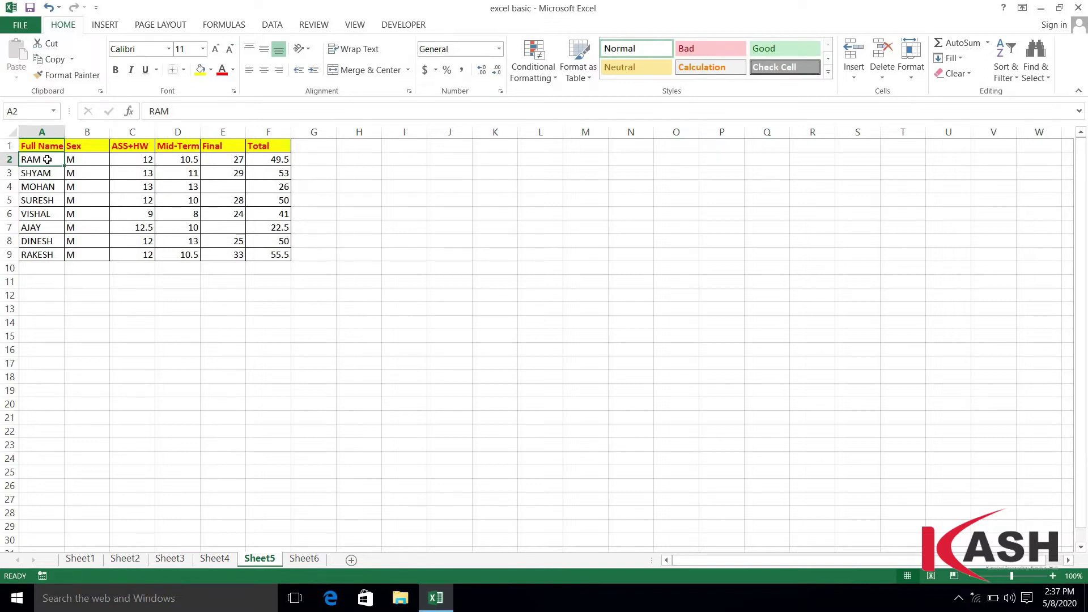
pyautogui.hotkey('ctrl', 'shift', 'Right')
pyautogui.hotkey('ctrl', 'shift', 'Down')
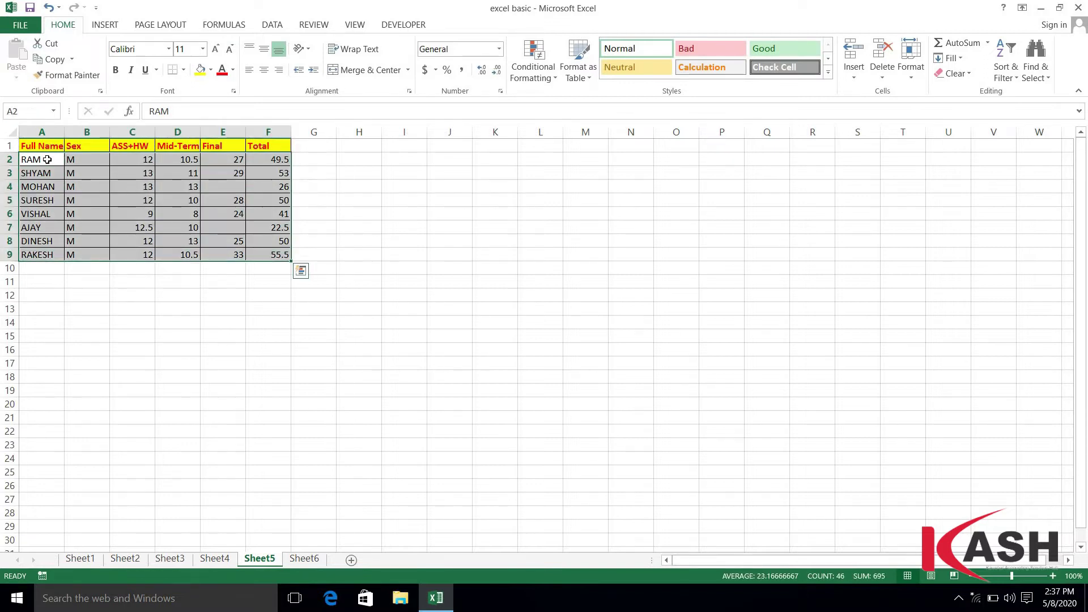
pyautogui.click(553, 76)
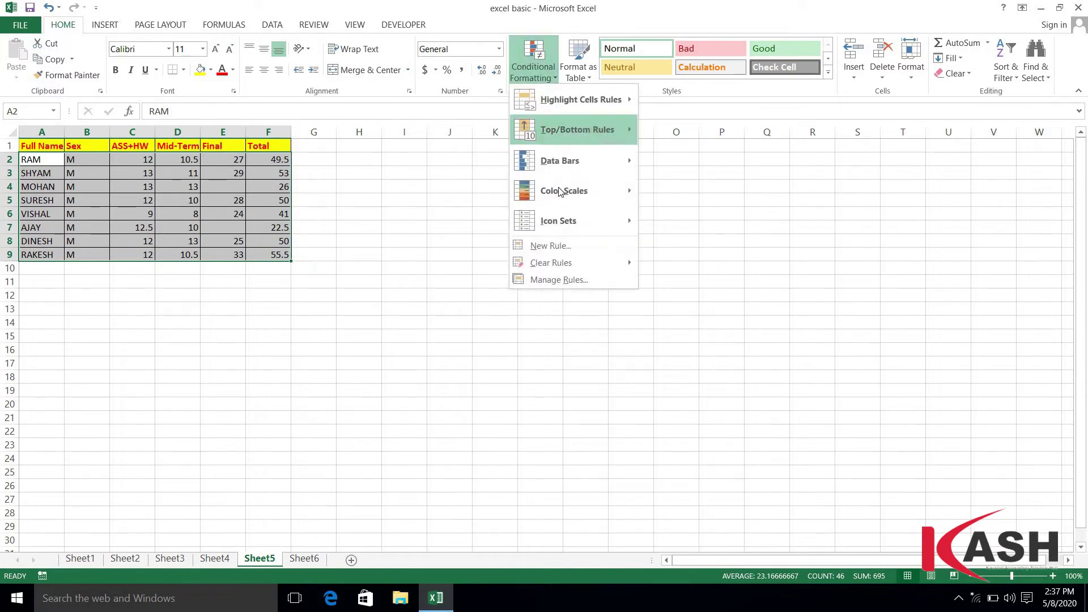
# Step: Draft a new formula-based rule with the condition =$E2<15
pyautogui.click(556, 250)
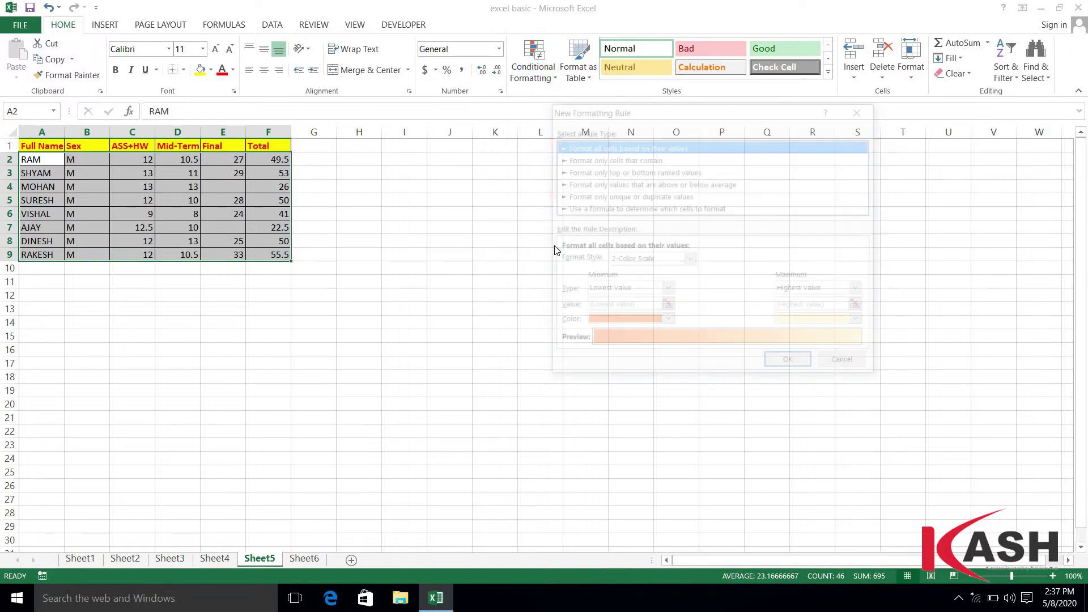
pyautogui.click(639, 209)
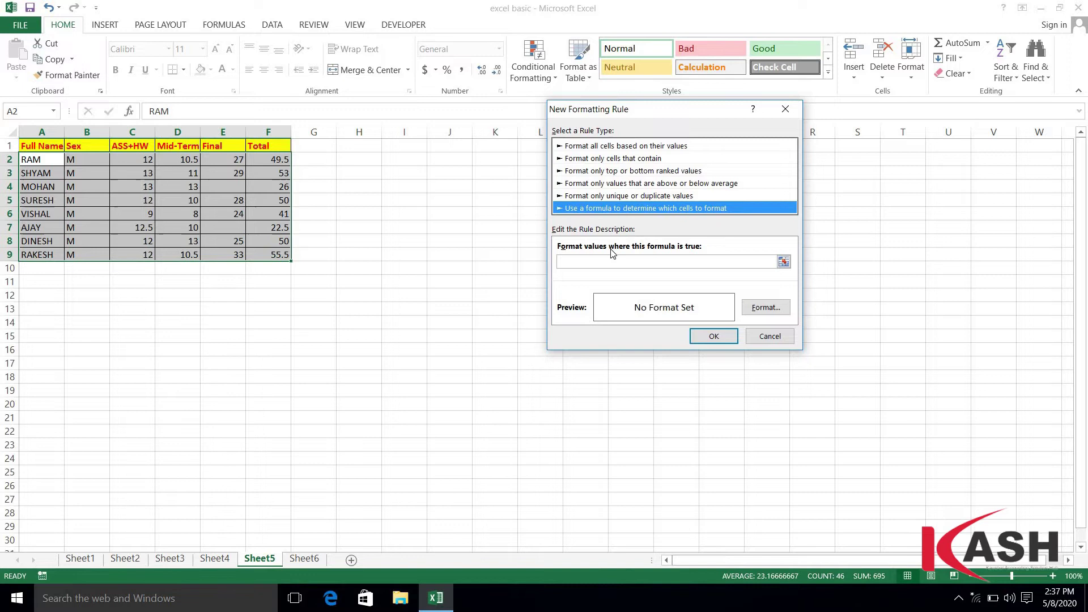
pyautogui.click(603, 262)
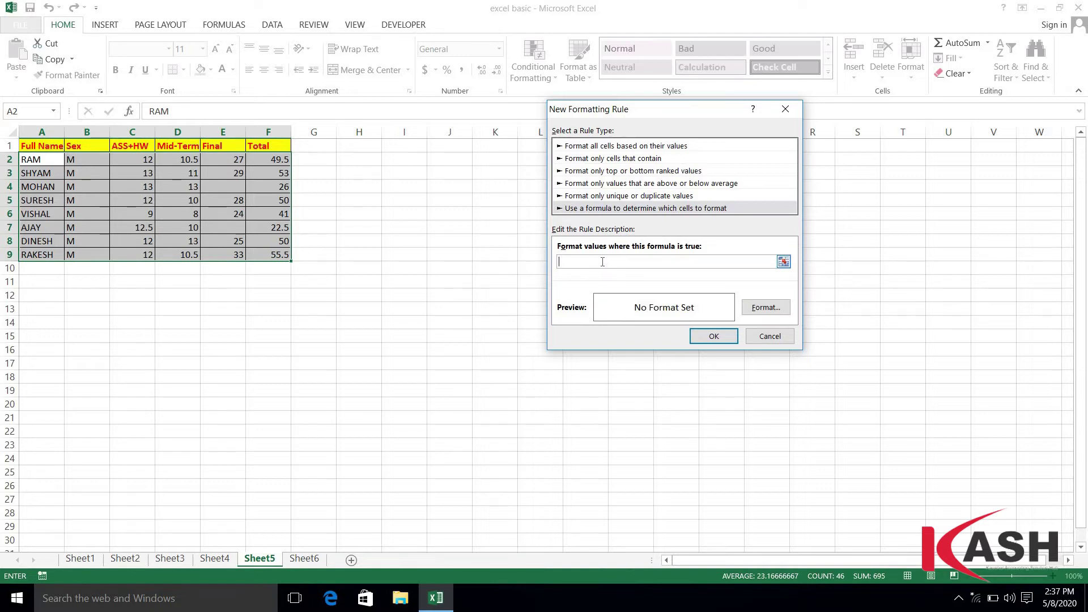
pyautogui.write('=')
pyautogui.click(234, 161)
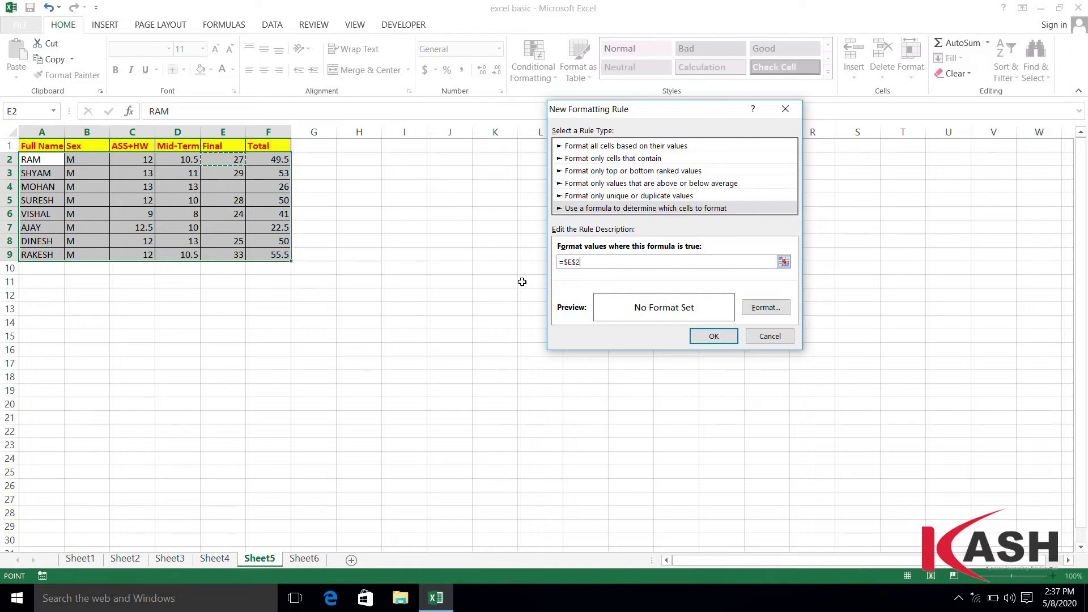
pyautogui.click(578, 261)
pyautogui.write('<')
pyautogui.write('15')
# Step: Give the =$E2<15 rule a light green fill and apply it, highlighting the MOHAN and AJAY rows
pyautogui.click(779, 307)
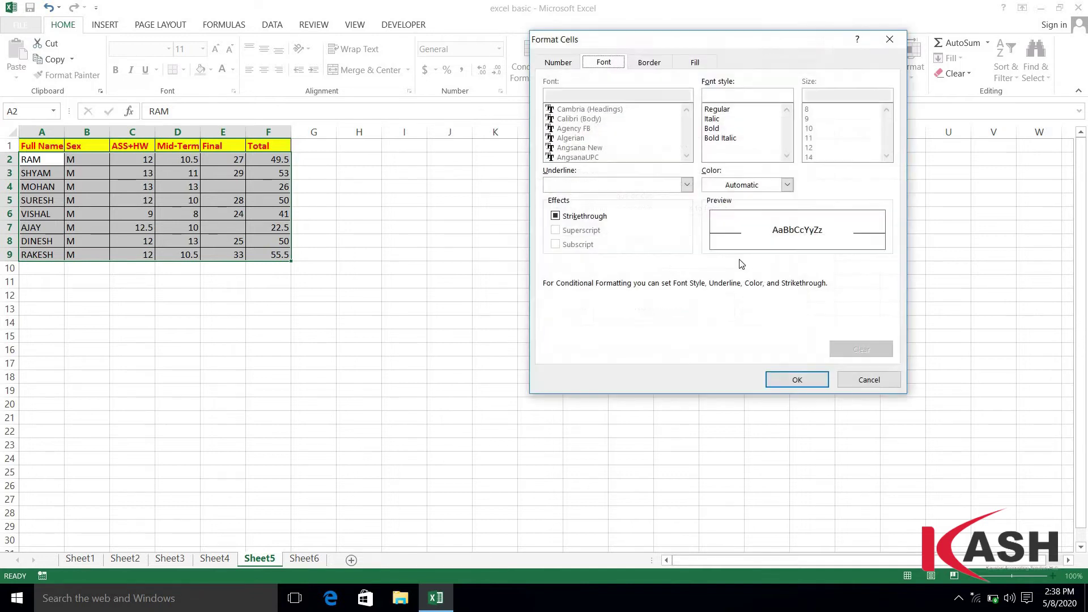
pyautogui.click(695, 62)
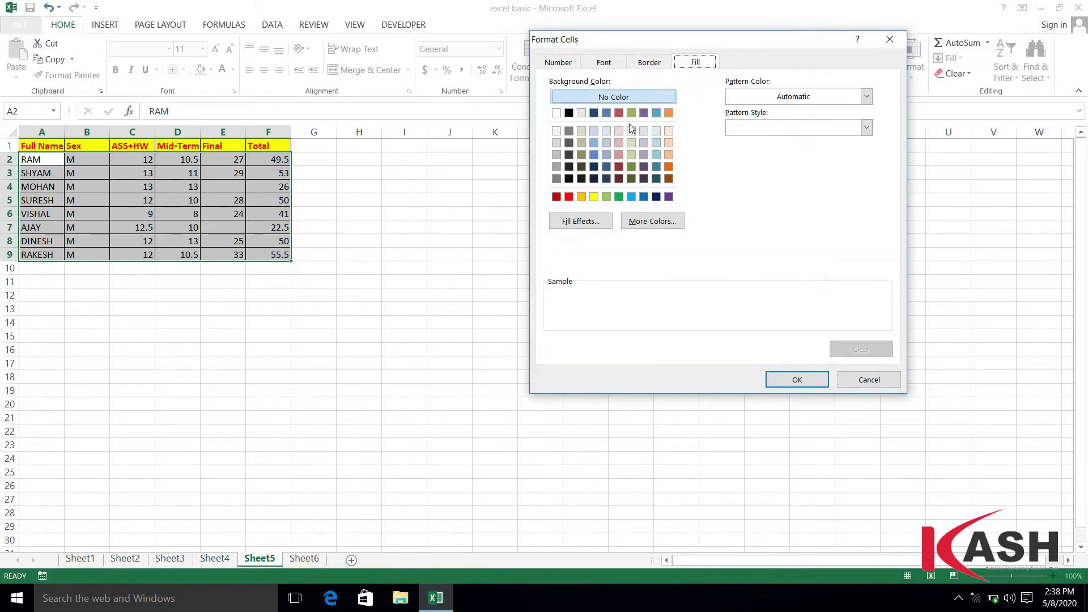
pyautogui.click(606, 196)
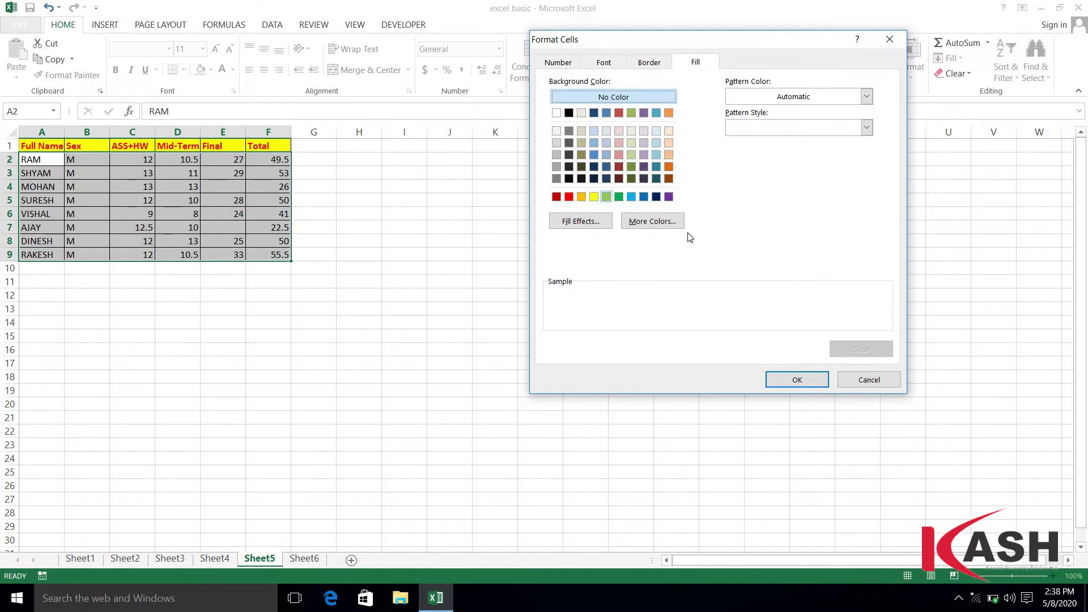
pyautogui.click(803, 385)
pyautogui.click(727, 335)
pyautogui.click(312, 171)
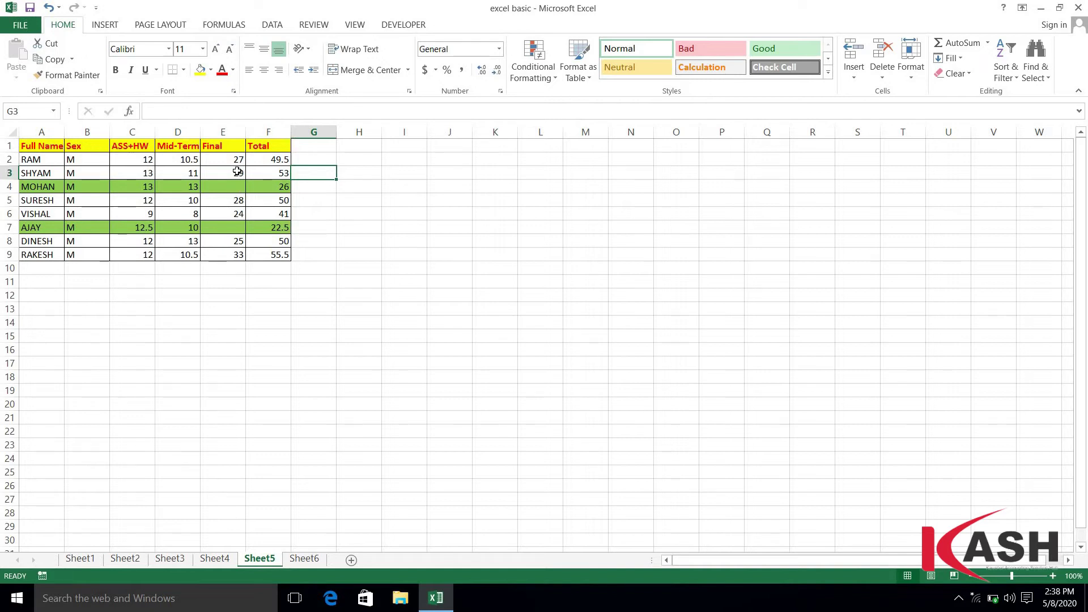
# Step: Enter trial Final marks 12 and 29 in column E, then undo those edits
pyautogui.click(237, 170)
pyautogui.write('12')
pyautogui.press('Return')
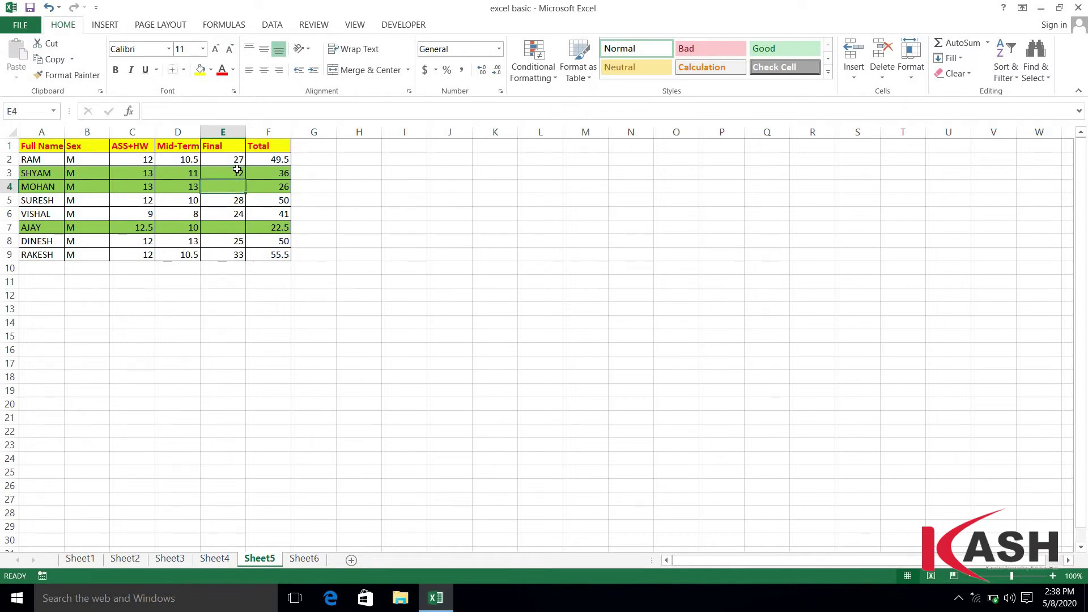
pyautogui.write('29')
pyautogui.press('Return')
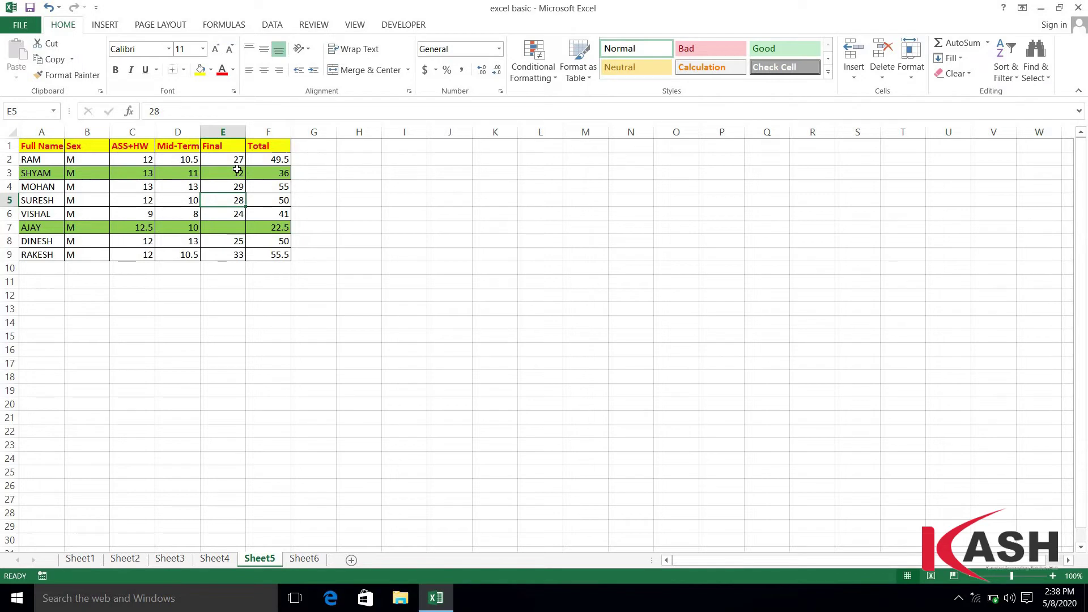
pyautogui.hotkey('ctrl', 'z')
pyautogui.hotkey('ctrl', 'z')
pyautogui.hotkey('ctrl', 'z')
pyautogui.hotkey('ctrl', 'z')
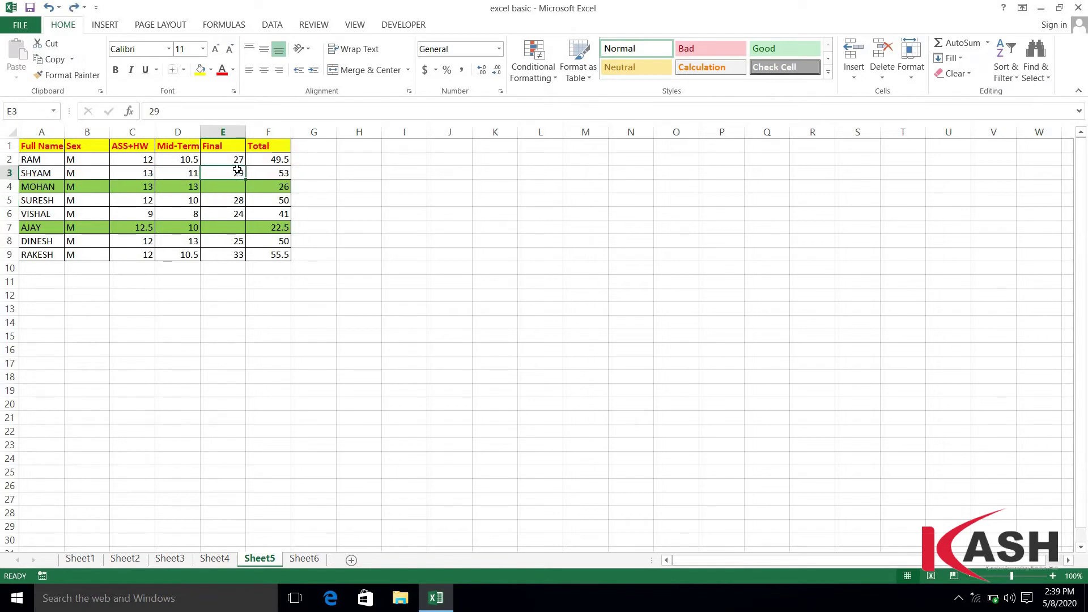
pyautogui.hotkey('ctrl', 'z')
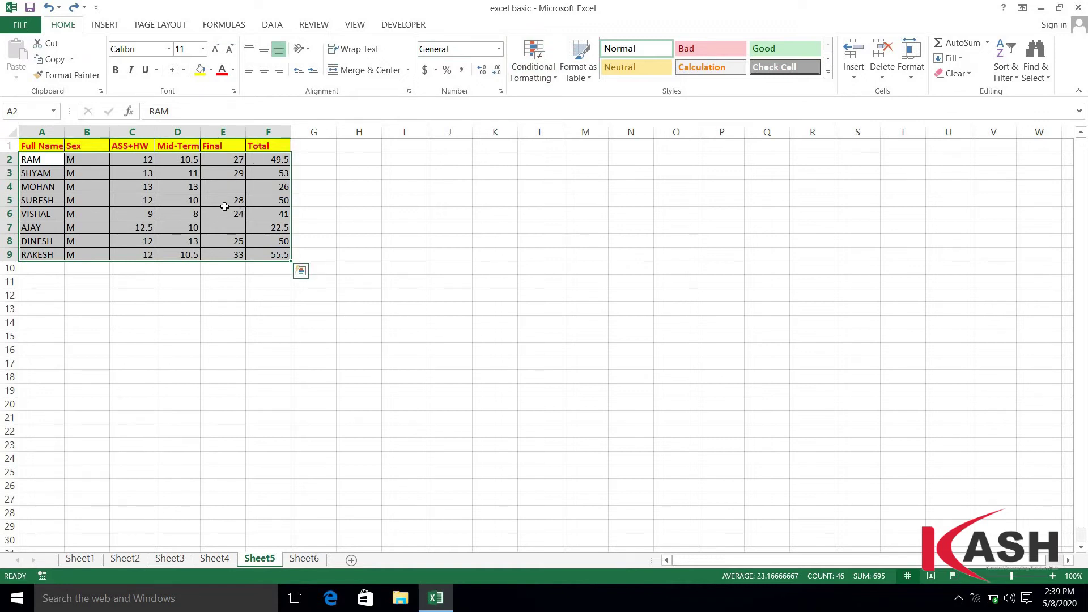
# Step: From Manage Rules, draft a new formula rule =$E2=20 for the Final mark
pyautogui.click(547, 69)
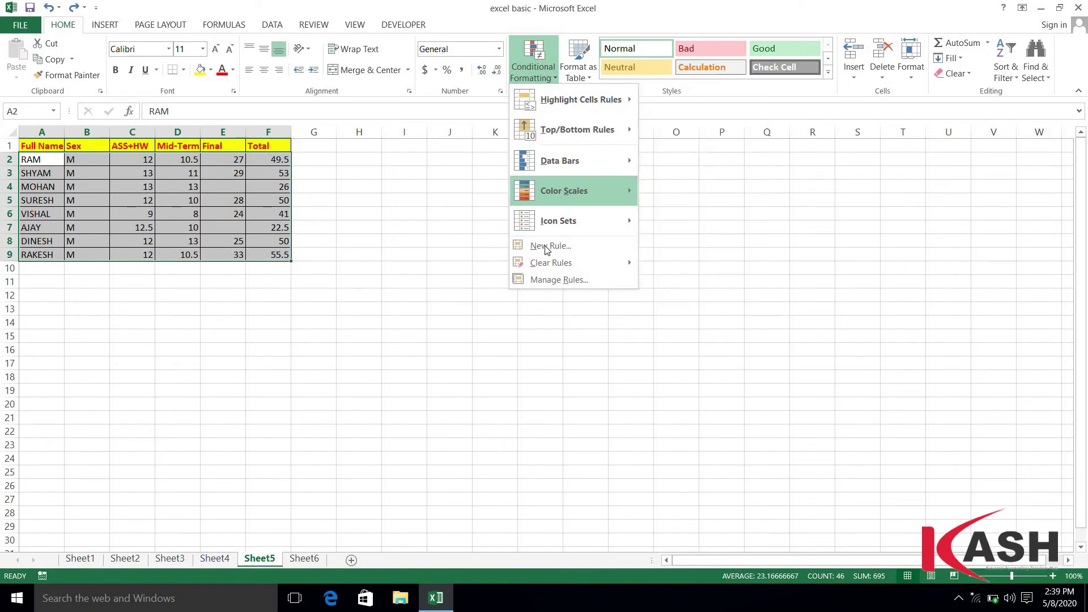
pyautogui.click(540, 284)
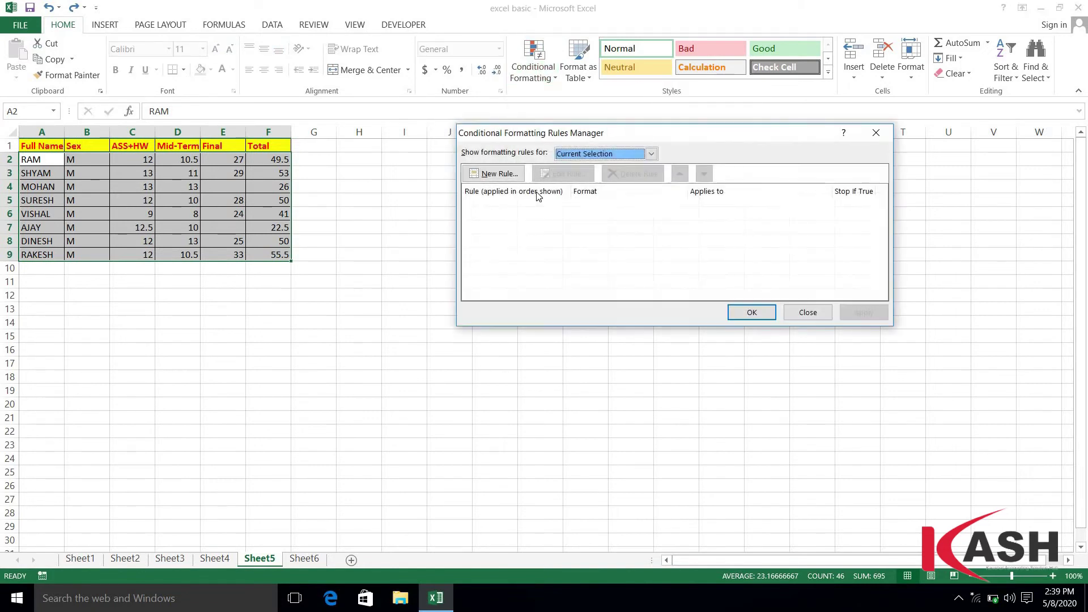
pyautogui.click(506, 175)
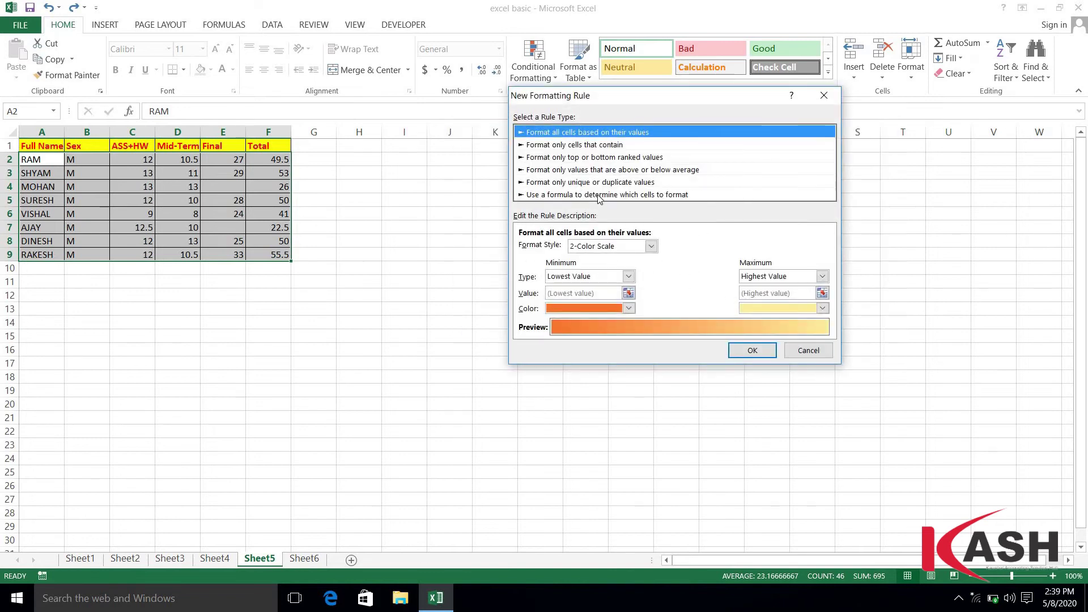
pyautogui.click(601, 195)
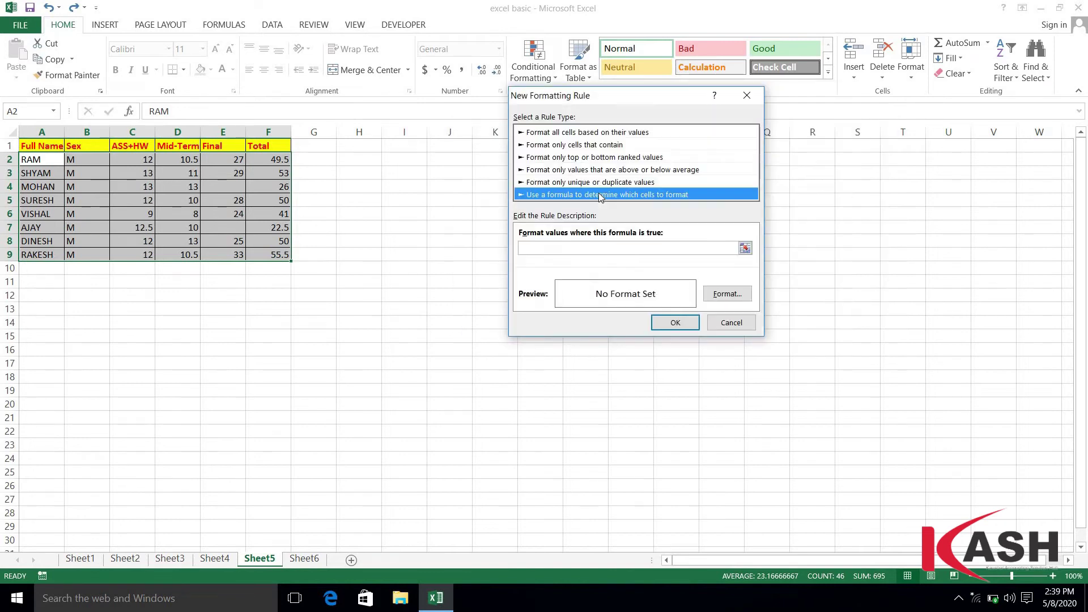
pyautogui.click(561, 247)
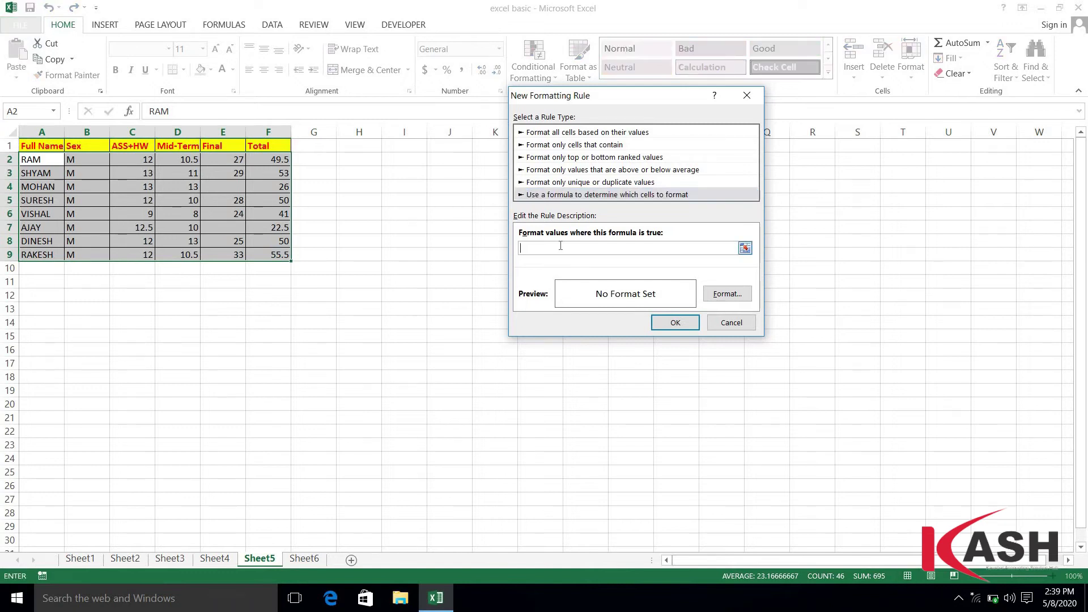
pyautogui.write('=')
pyautogui.click(231, 156)
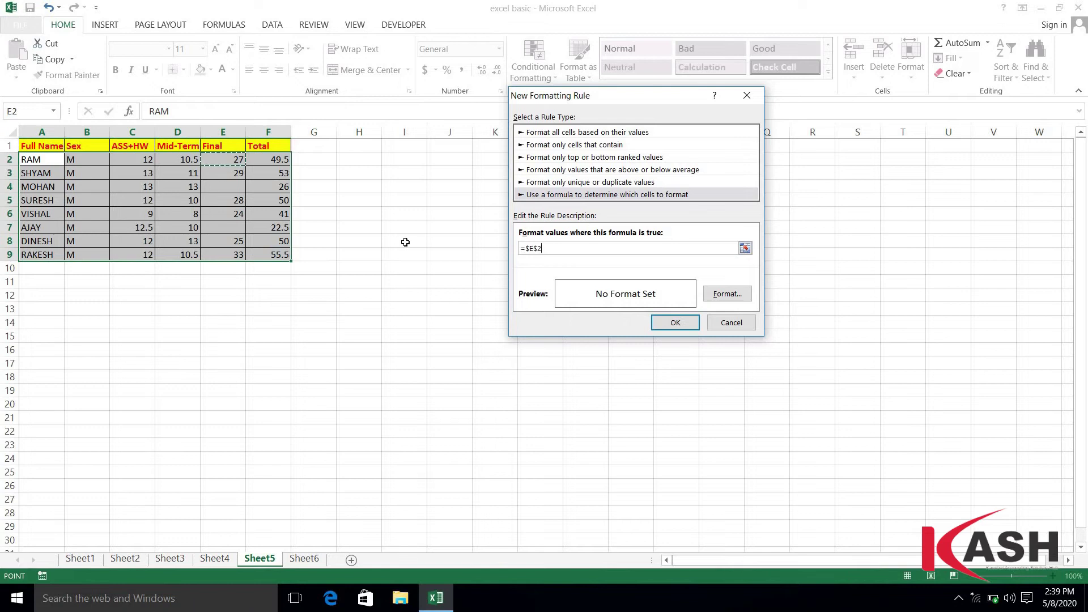
pyautogui.click(540, 247)
pyautogui.press('BackSpace')
# Step: Give the =$E2=20 rule a yellow fill and apply it to $A$2:$F$9
pyautogui.click(729, 295)
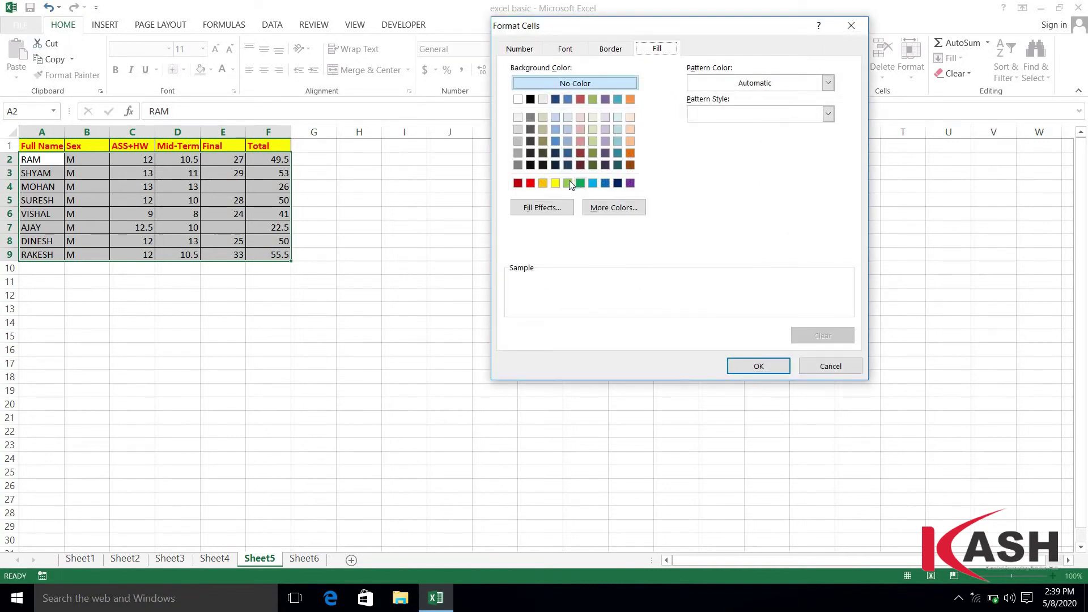
pyautogui.click(555, 183)
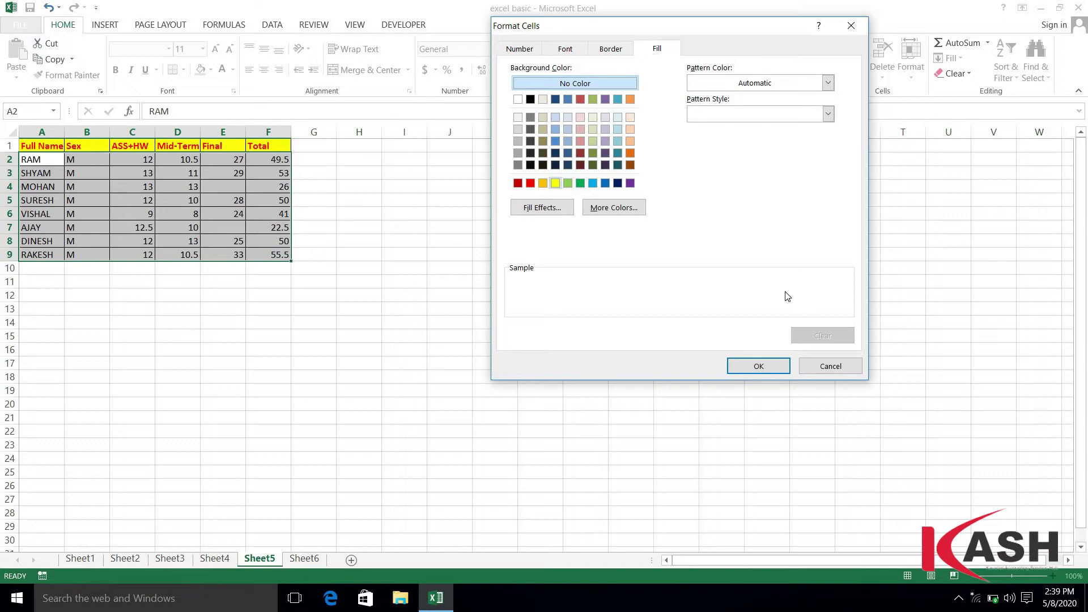
pyautogui.click(763, 366)
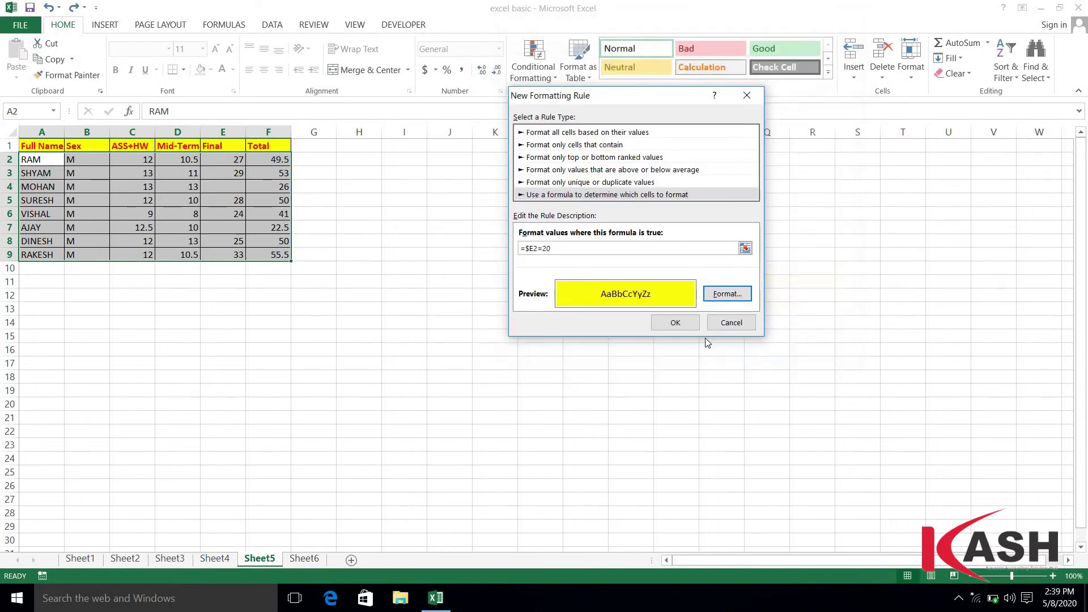
pyautogui.click(676, 318)
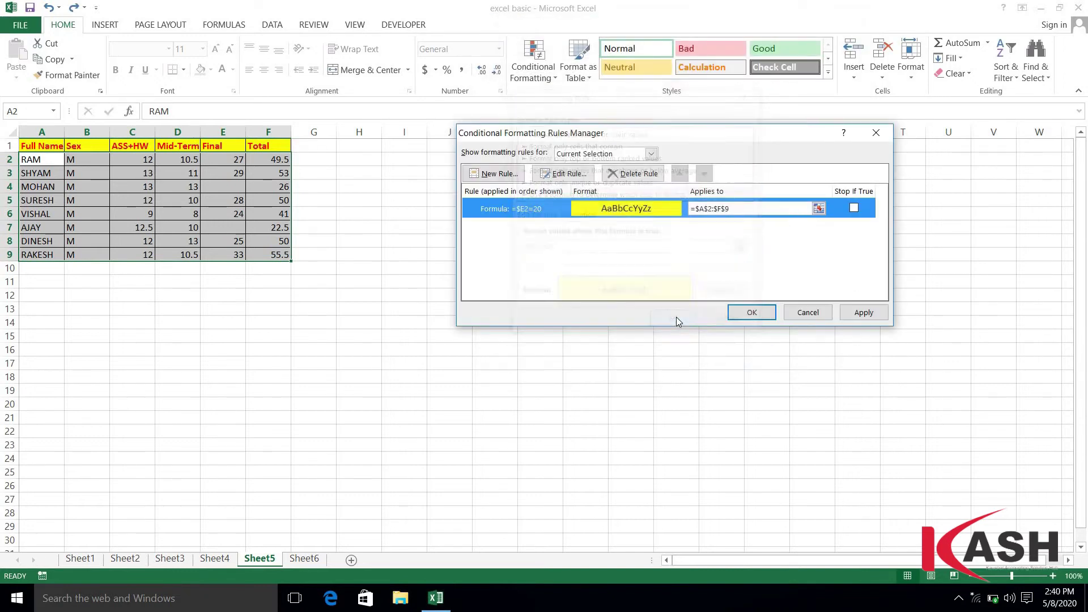
pyautogui.click(733, 312)
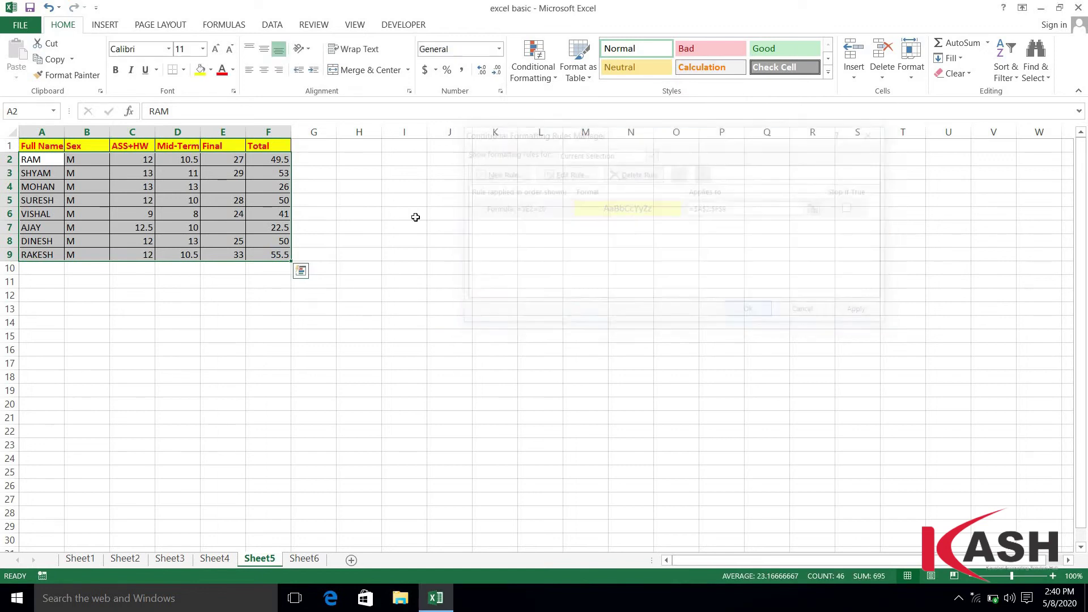
pyautogui.click(234, 172)
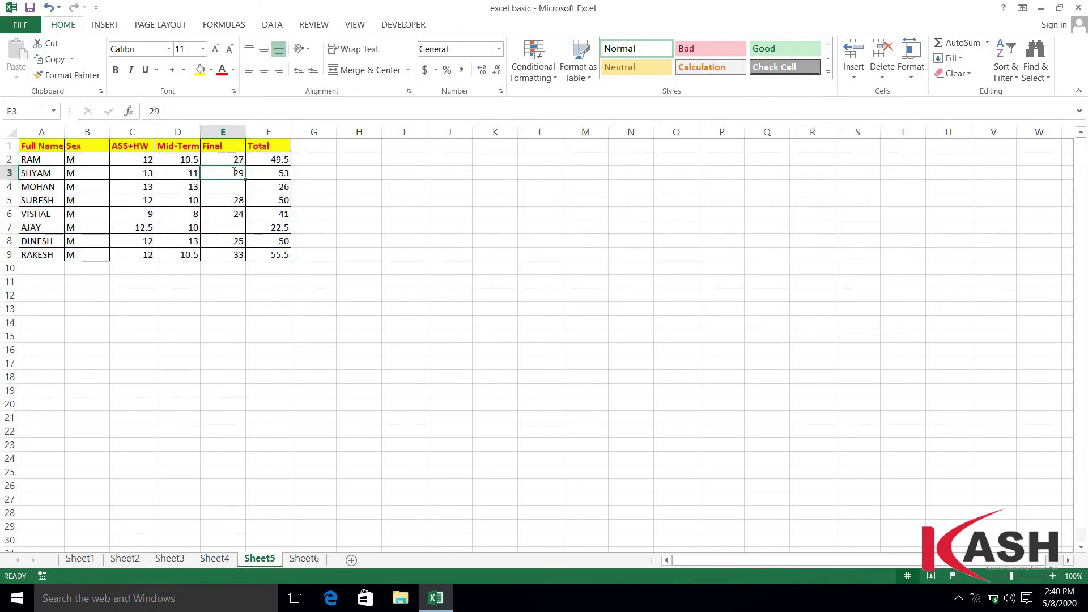
pyautogui.write('20')
pyautogui.press('Return')
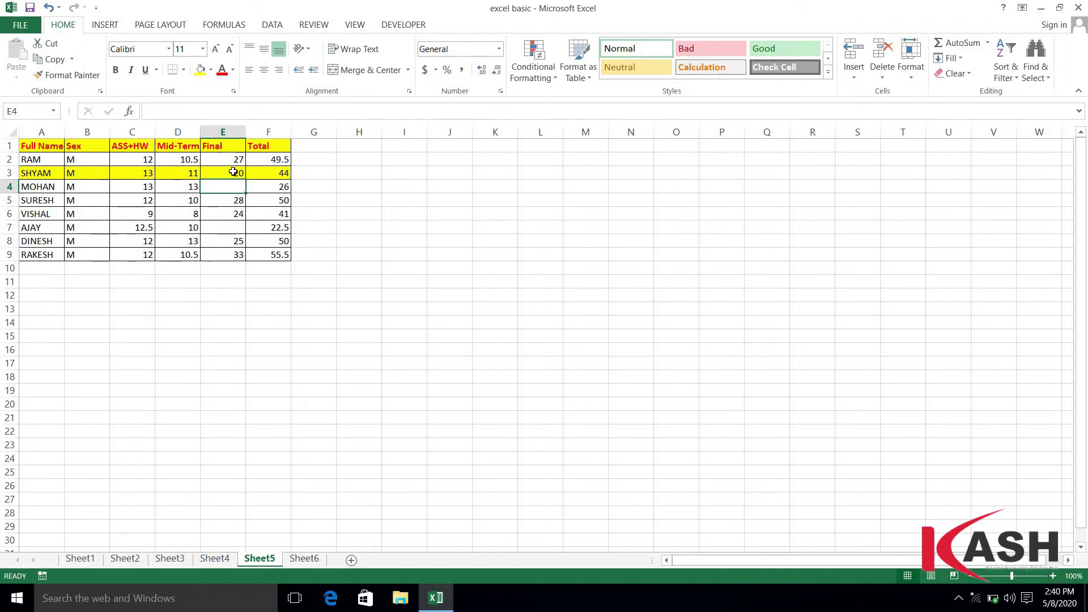
pyautogui.hotkey('ctrl', 'z')
pyautogui.hotkey('ctrl', 'z')
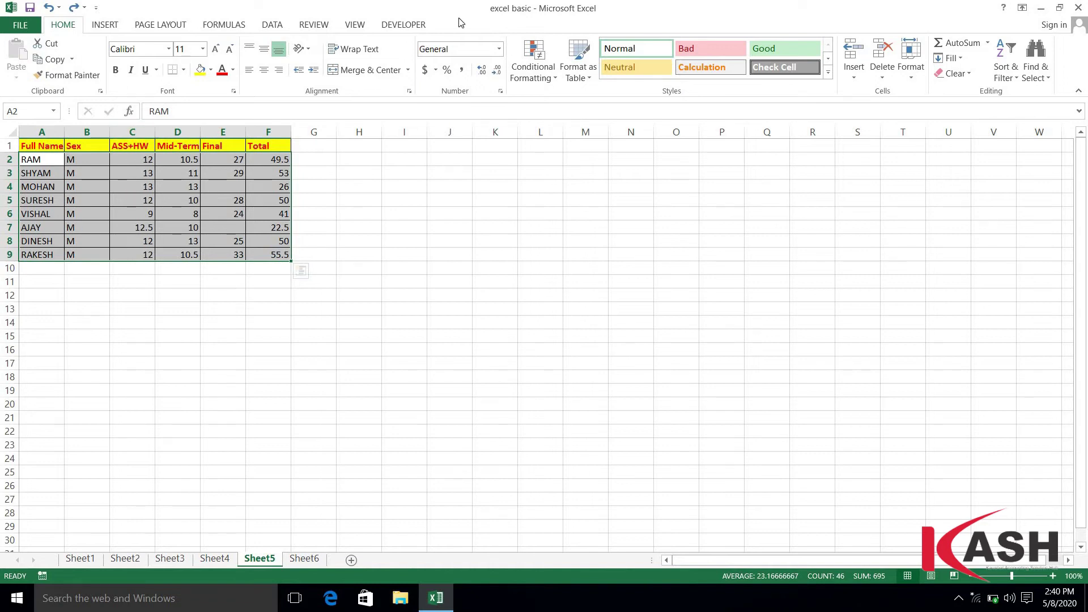
# Step: Draft a new formula rule =$C2=0 on the ASS+HW column
pyautogui.click(541, 71)
pyautogui.moveTo(577, 129)
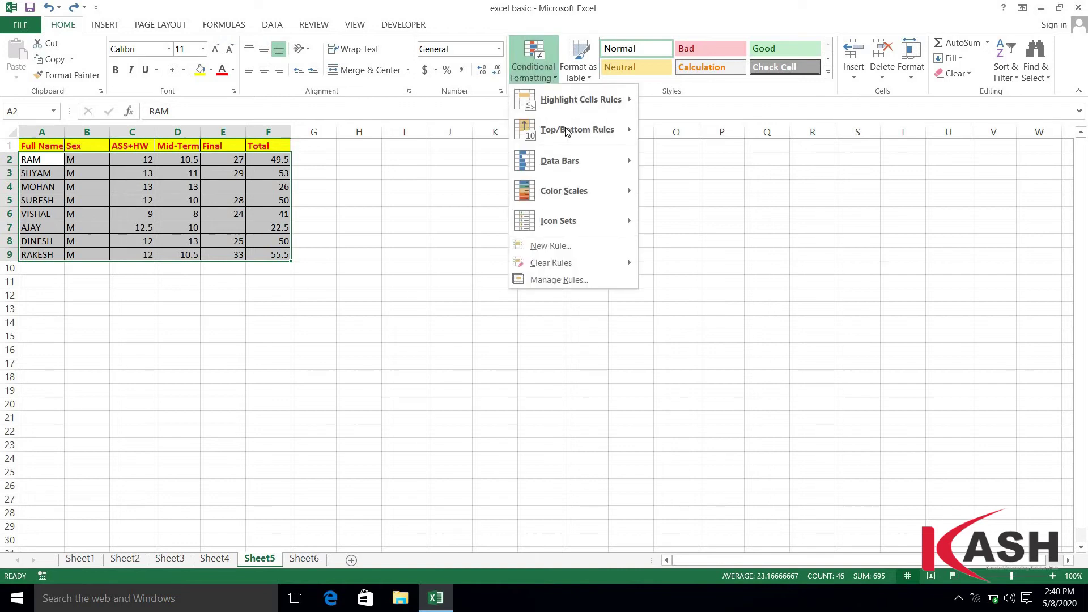
pyautogui.click(558, 249)
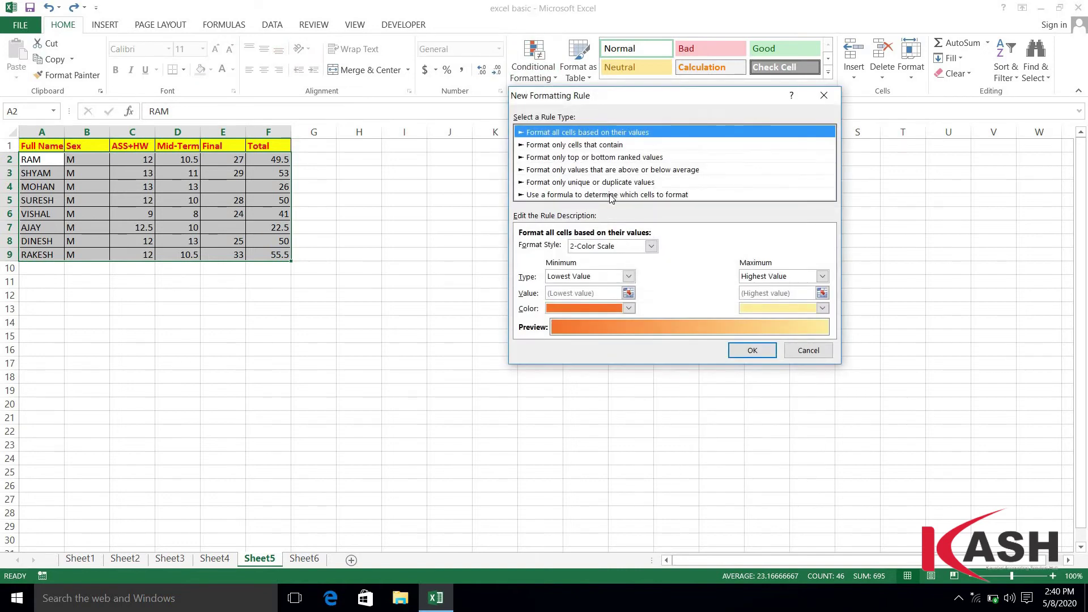
pyautogui.click(610, 194)
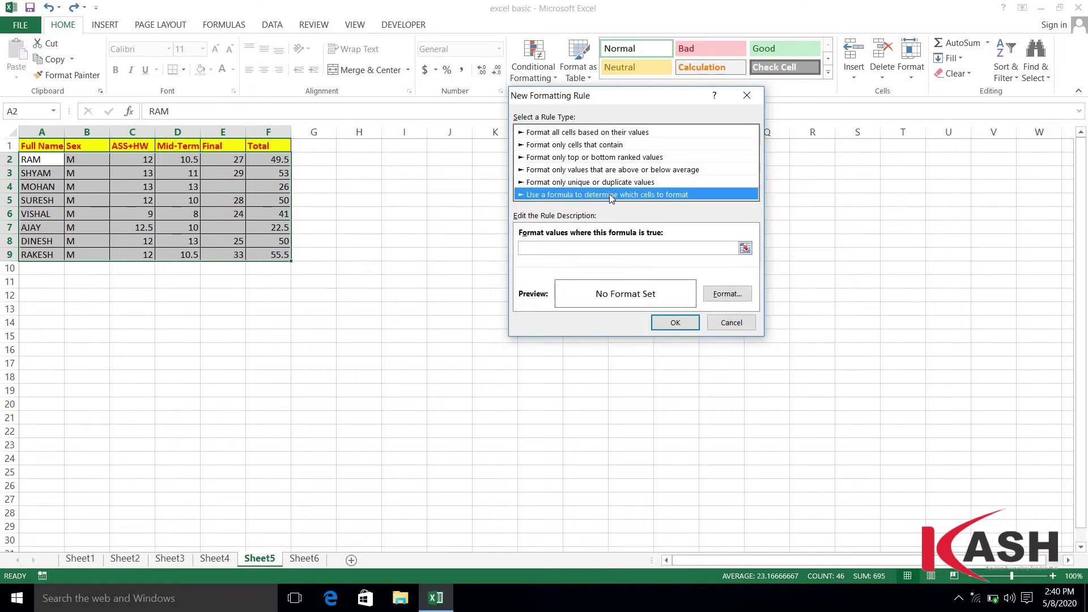
pyautogui.click(587, 249)
pyautogui.write('=')
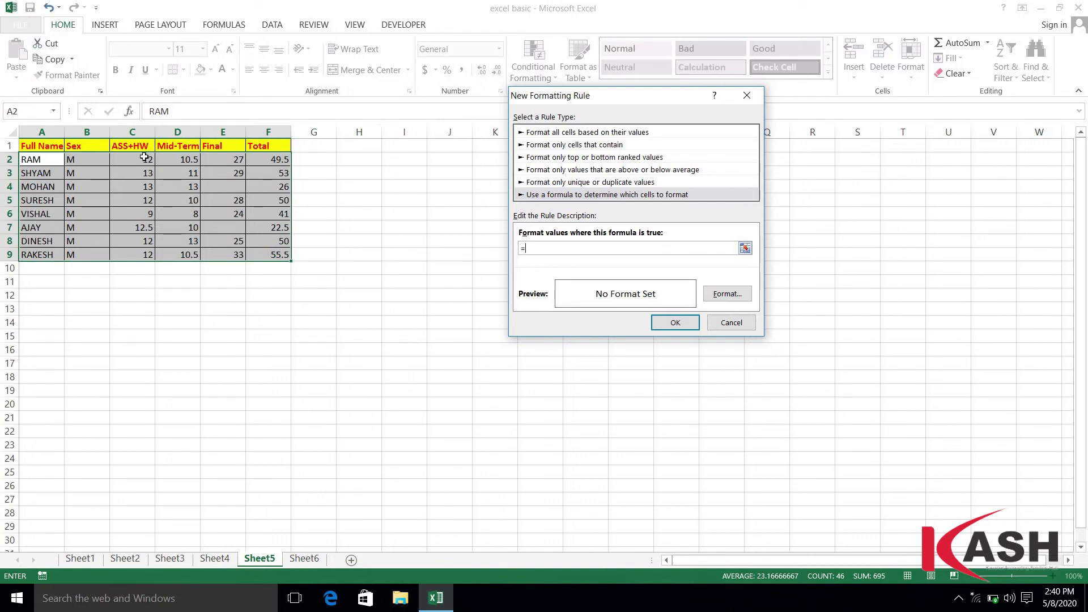
pyautogui.click(145, 158)
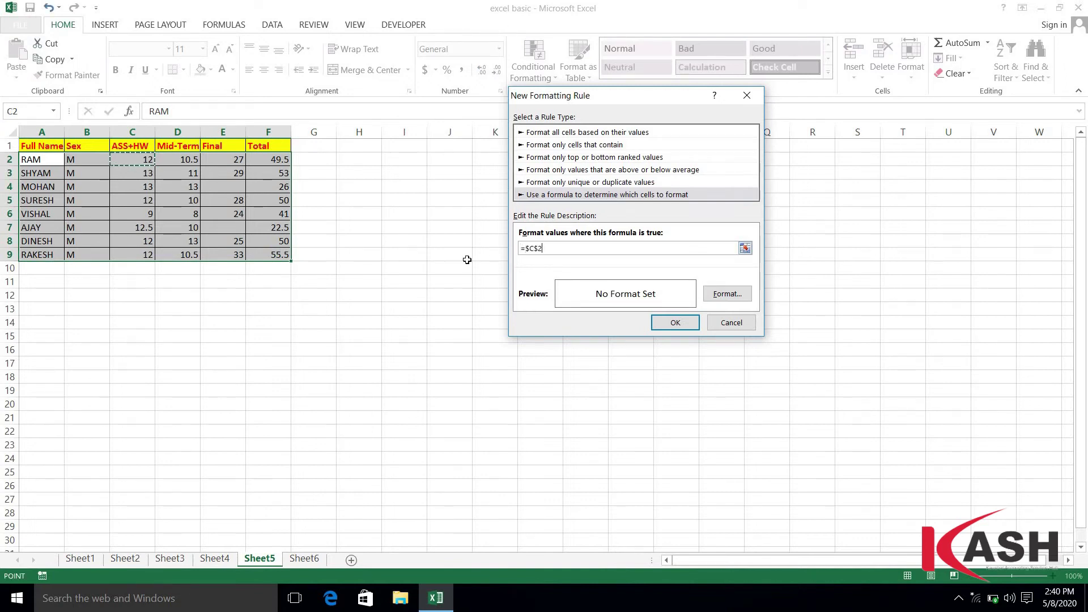
pyautogui.click(540, 248)
pyautogui.press('BackSpace')
# Step: Give the =$C2=0 rule a green row fill and save it
pyautogui.click(726, 289)
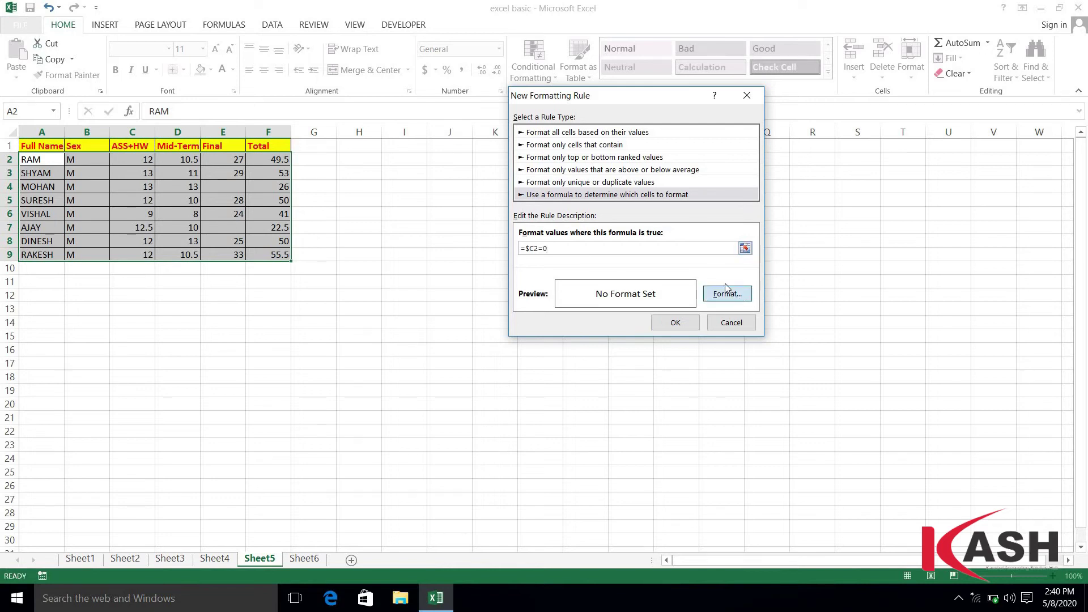
pyautogui.click(567, 183)
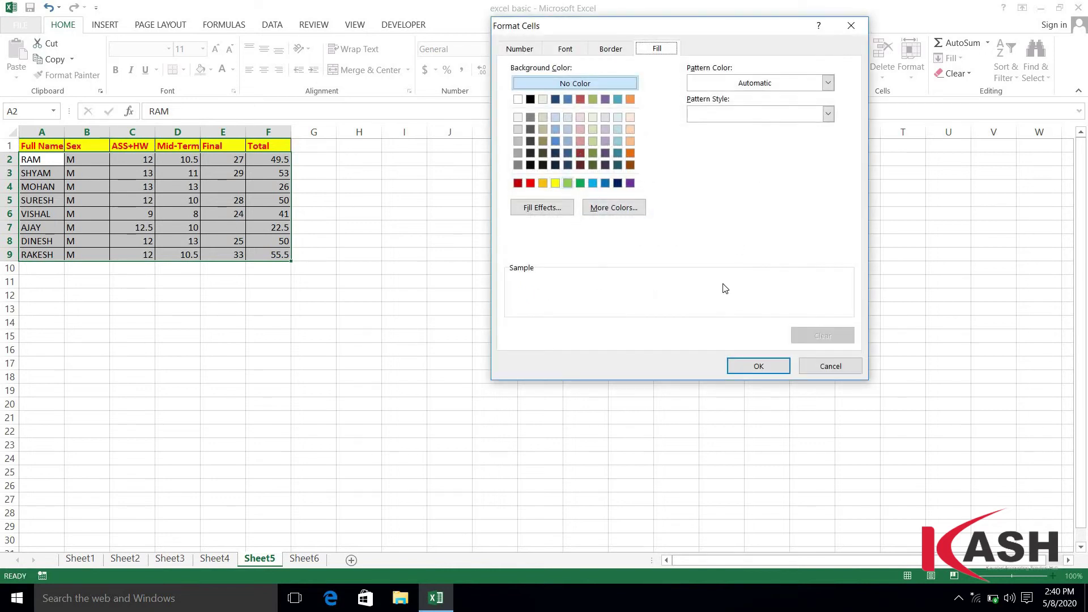
pyautogui.click(753, 366)
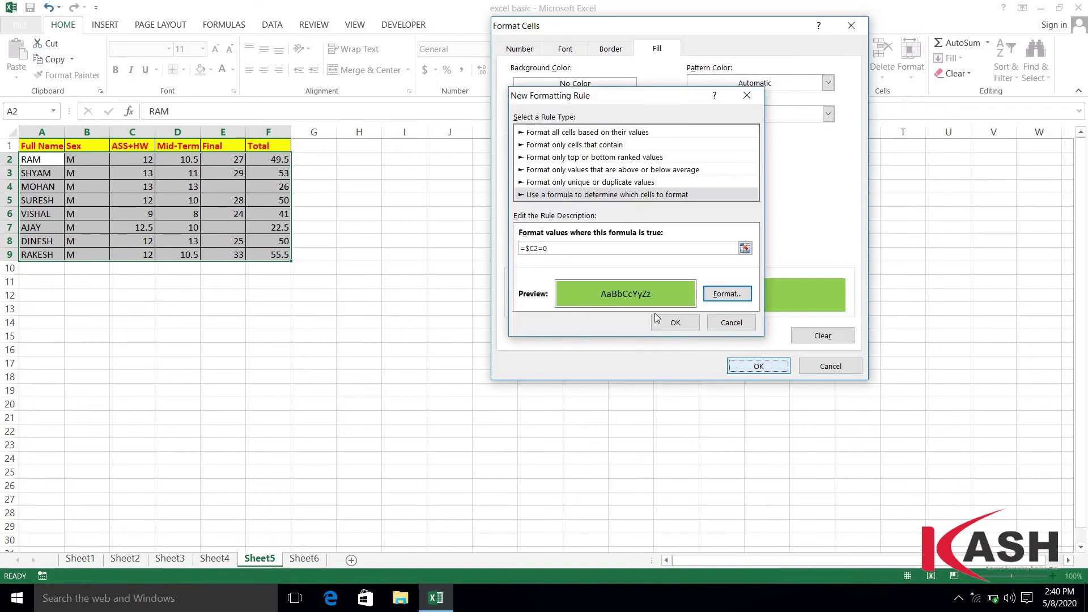
pyautogui.click(666, 323)
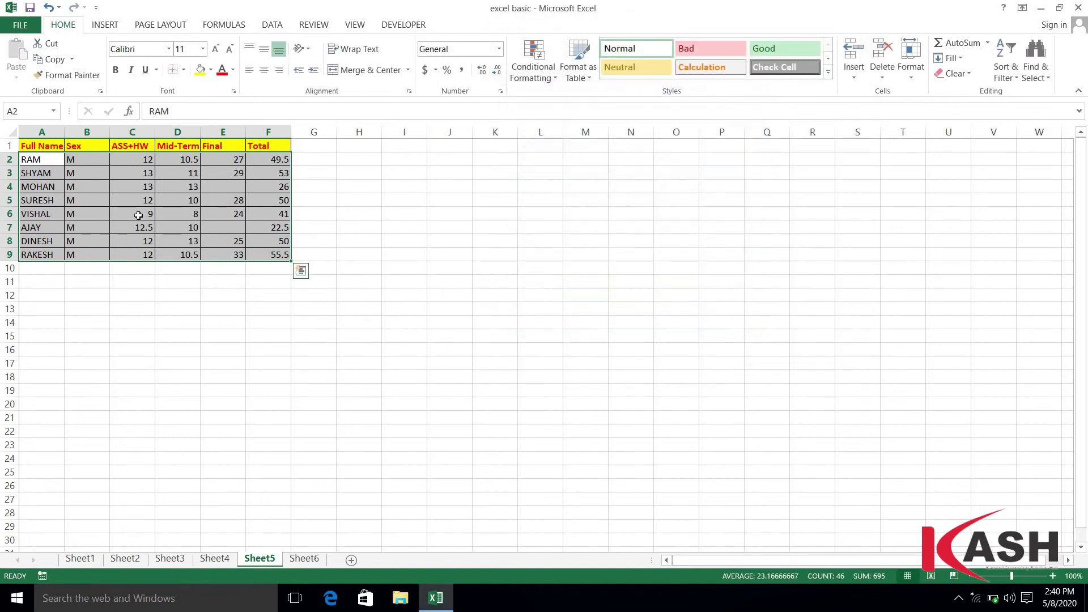
pyautogui.click(135, 179)
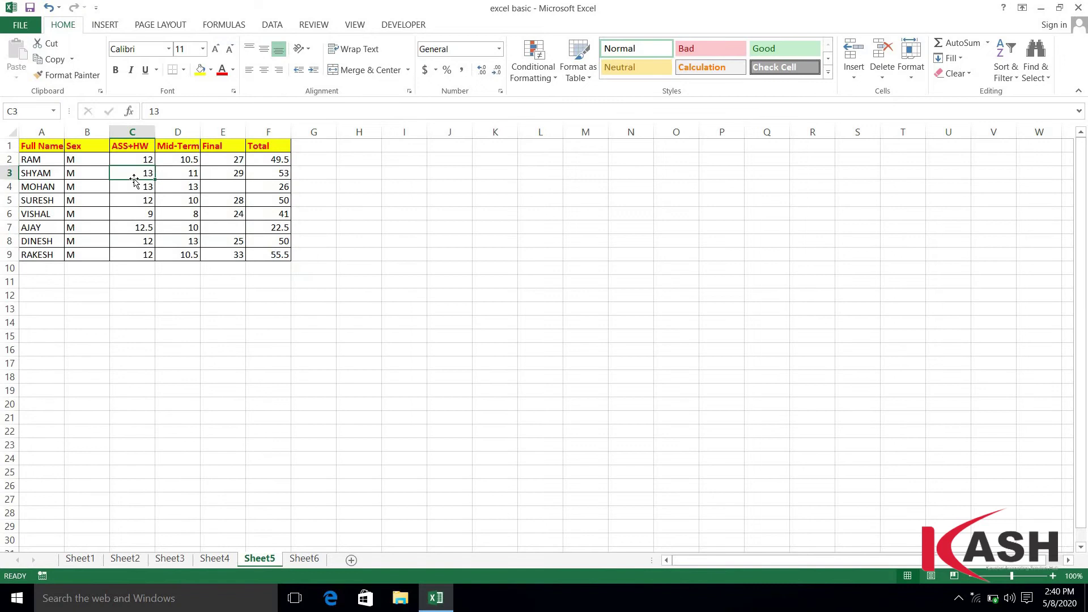
pyautogui.write('0')
pyautogui.press('Return')
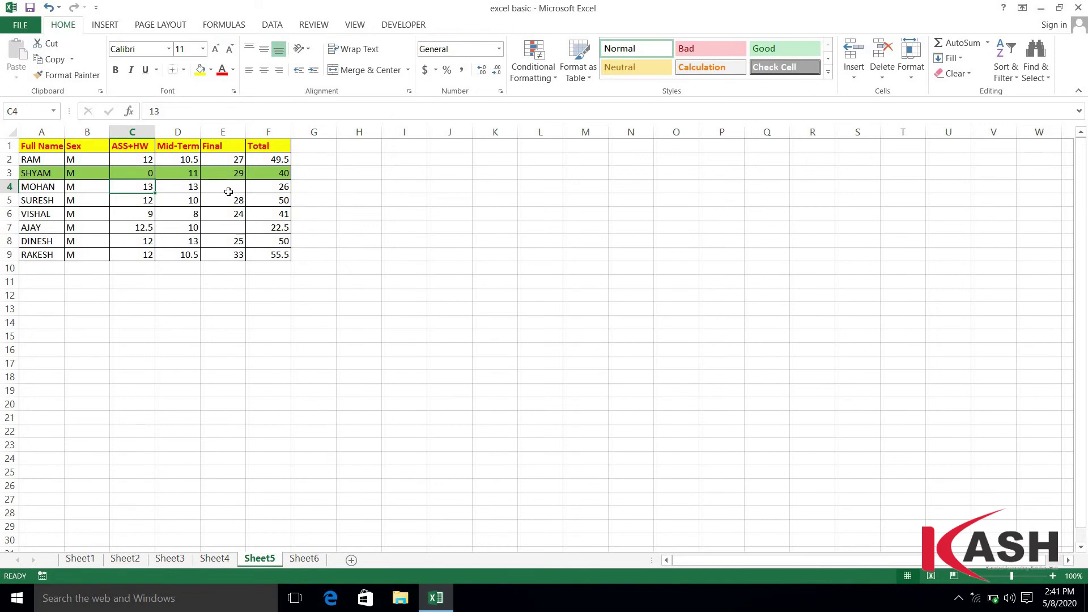
pyautogui.hotkey('ctrl', 'z')
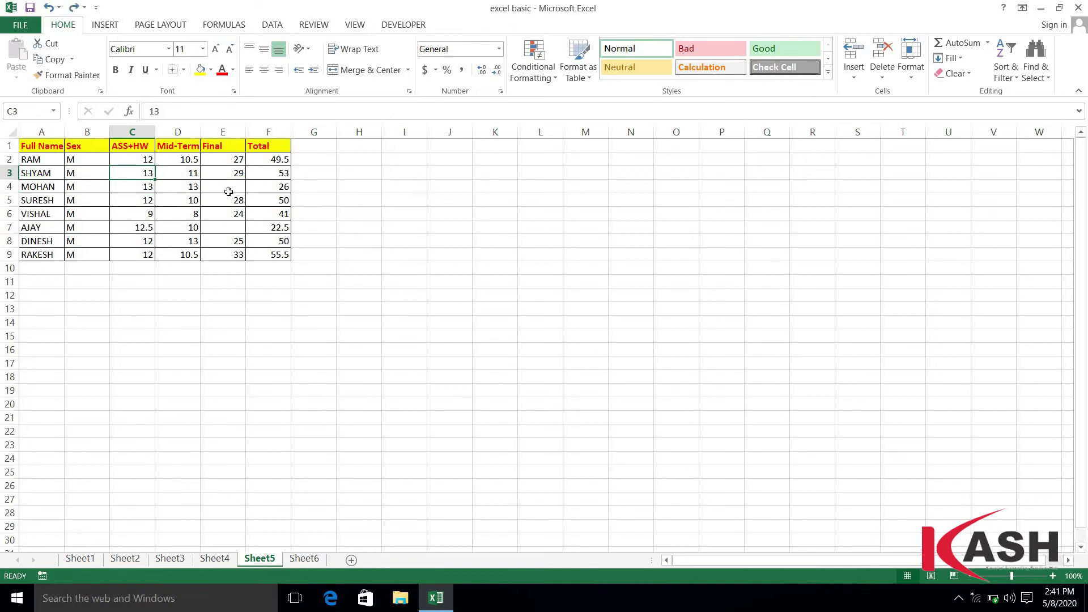
pyautogui.hotkey('ctrl', 'z')
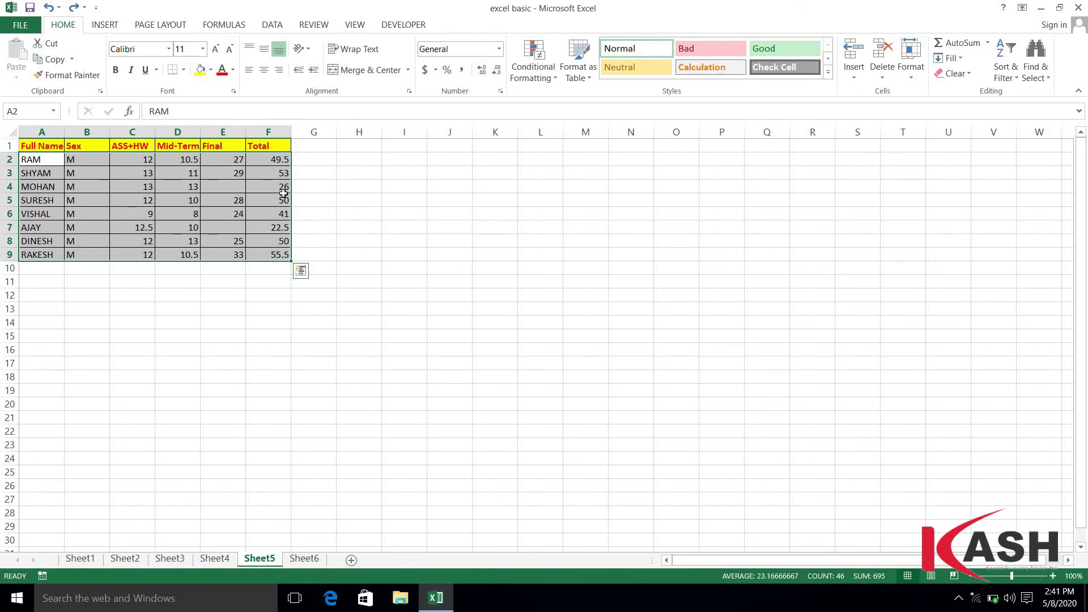
# Step: Draft a new formula rule =$F2=max($F$2:$F$9) for the highest Total
pyautogui.click(542, 76)
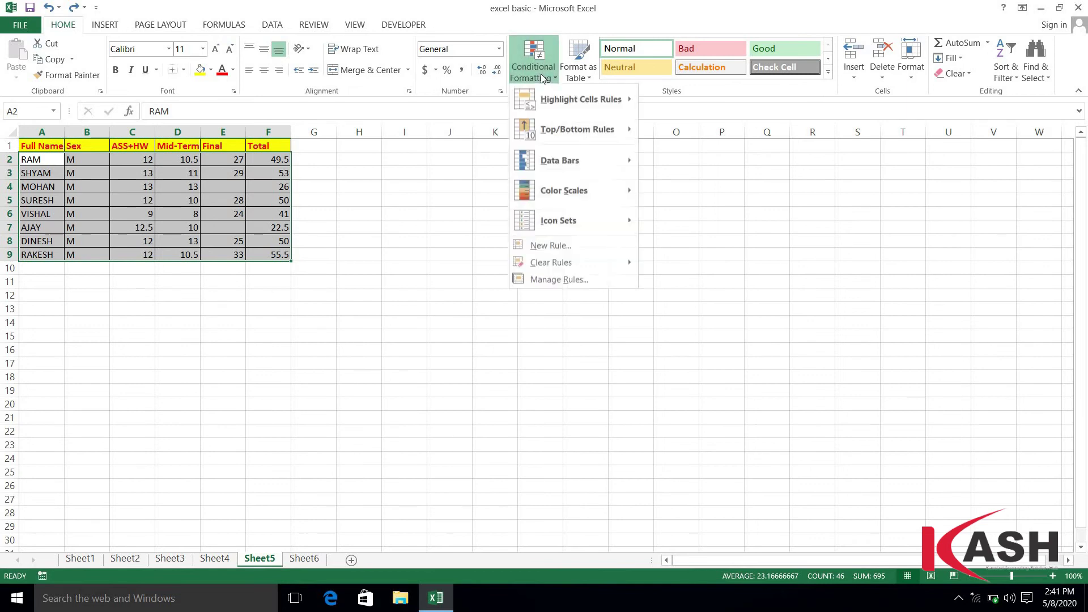
pyautogui.click(580, 246)
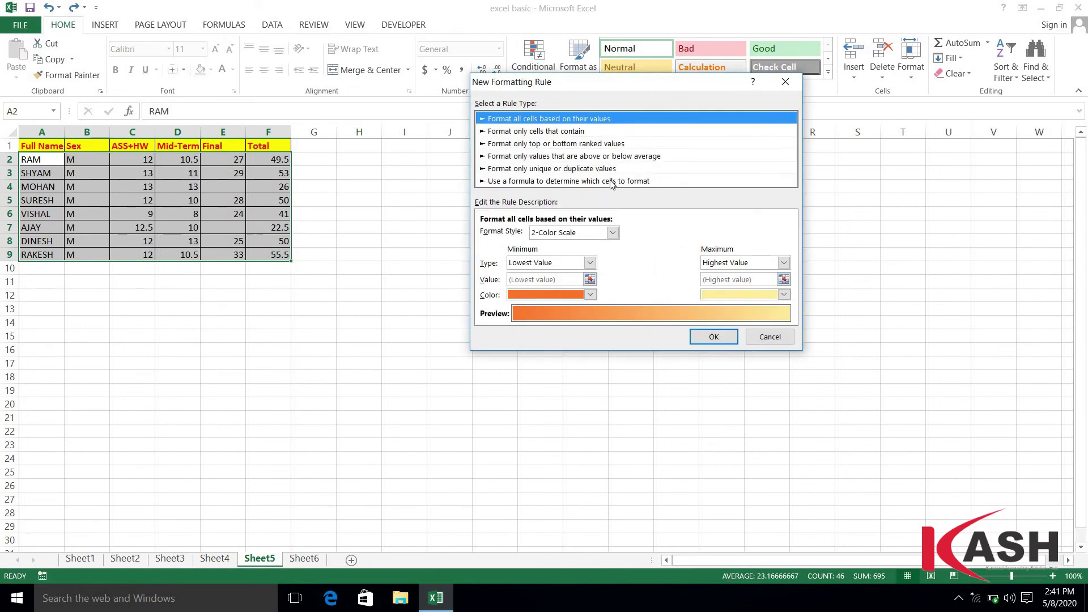
pyautogui.click(611, 181)
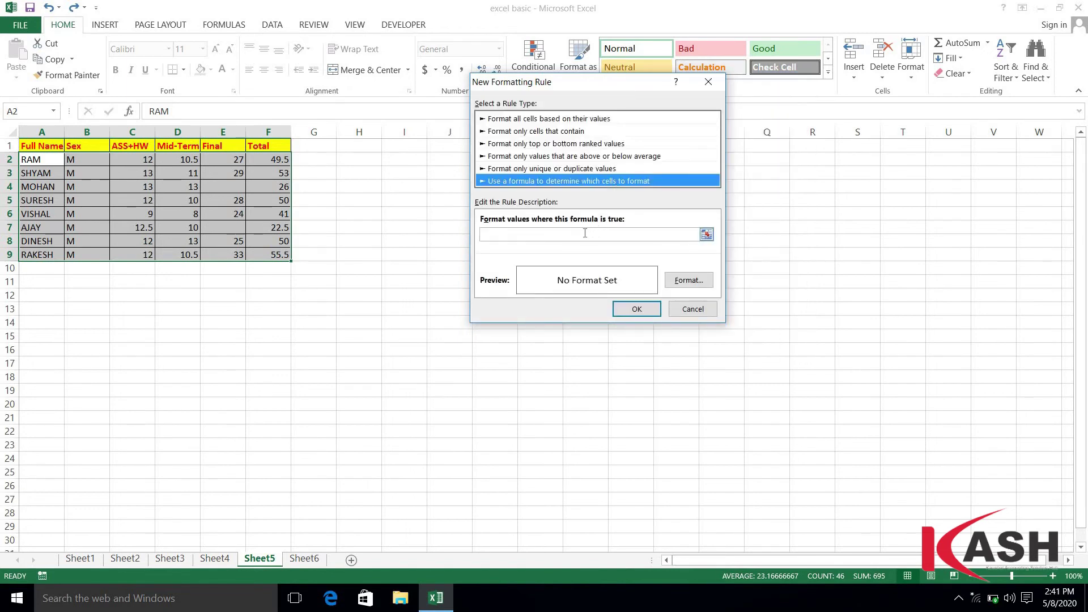
pyautogui.click(585, 233)
pyautogui.write('=')
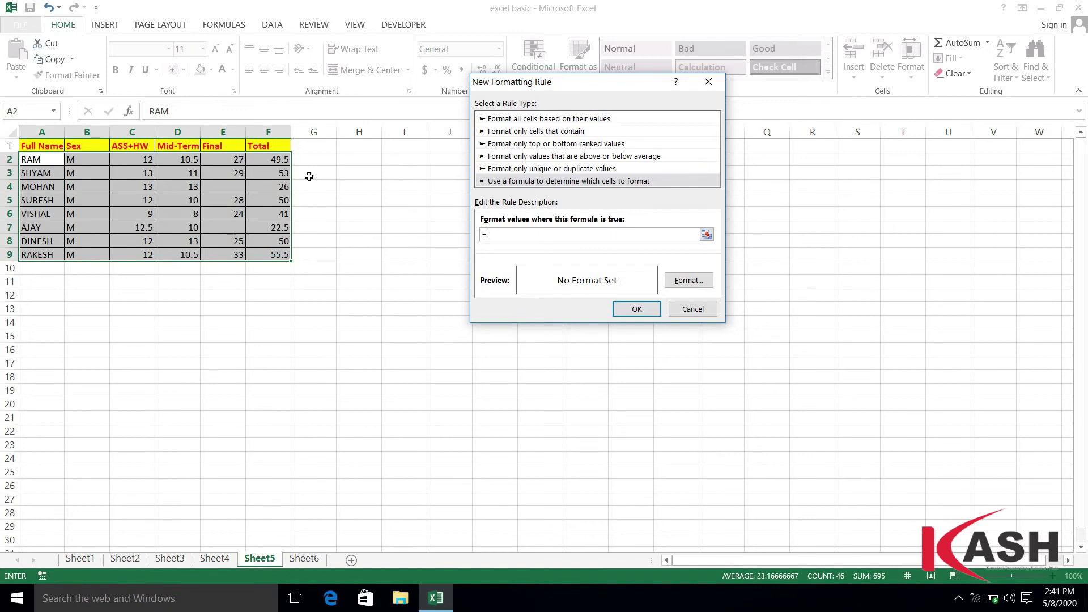
pyautogui.write('ma')
pyautogui.press('BackSpace')
pyautogui.press('BackSpace')
pyautogui.press('BackSpace')
pyautogui.click(278, 160)
pyautogui.press('BackSpace')
pyautogui.press('BackSpace')
pyautogui.write('2=max(')
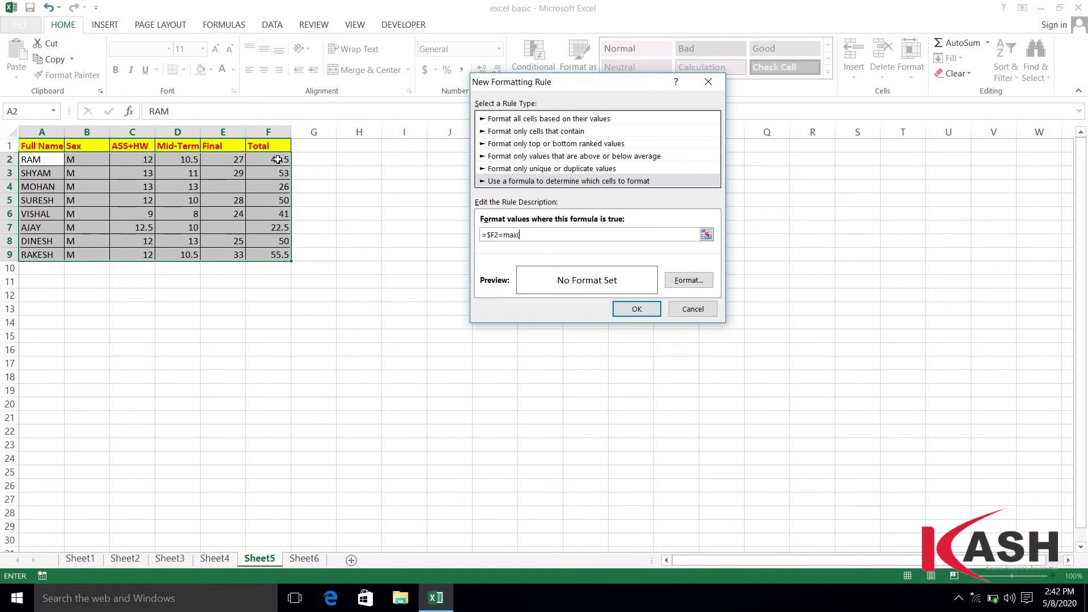
pyautogui.moveTo(276, 159); pyautogui.dragTo(281, 256)
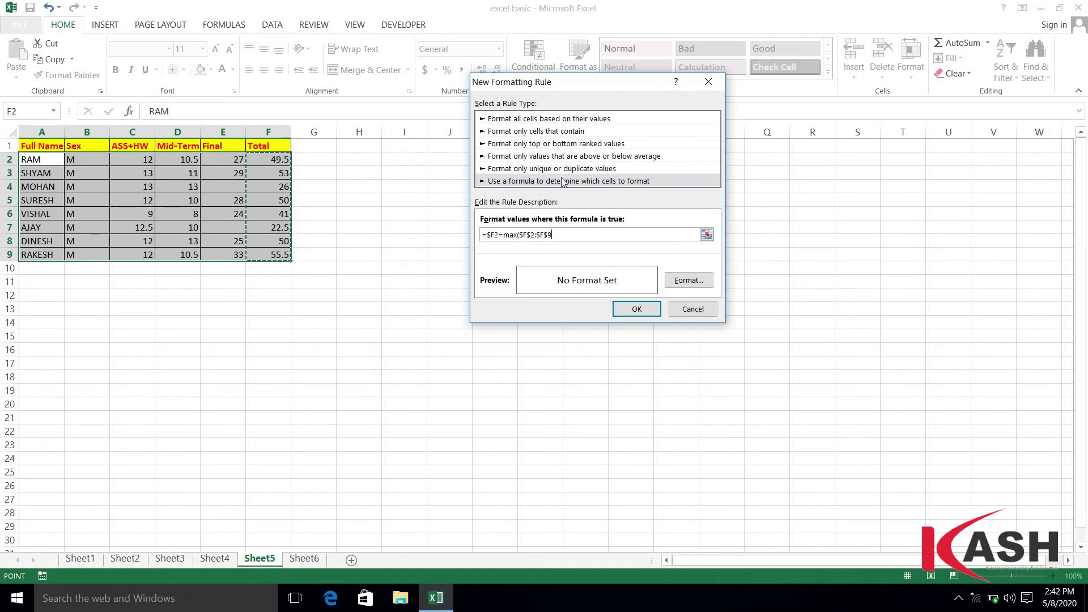
pyautogui.write(')')
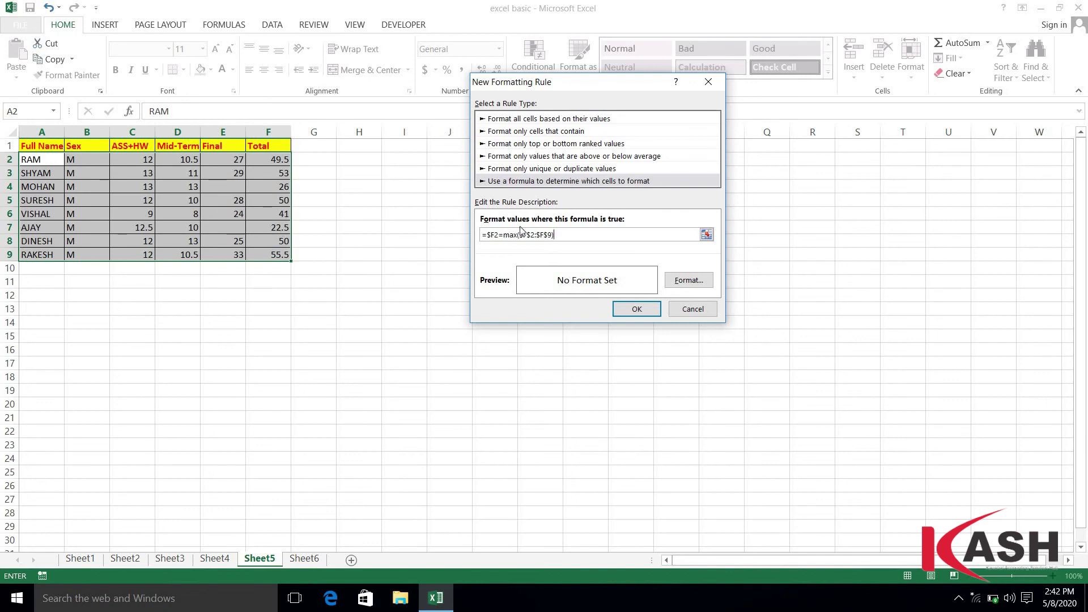
# Step: Give the highest-Total rule a red fill and save it, highlighting row 9
pyautogui.click(689, 281)
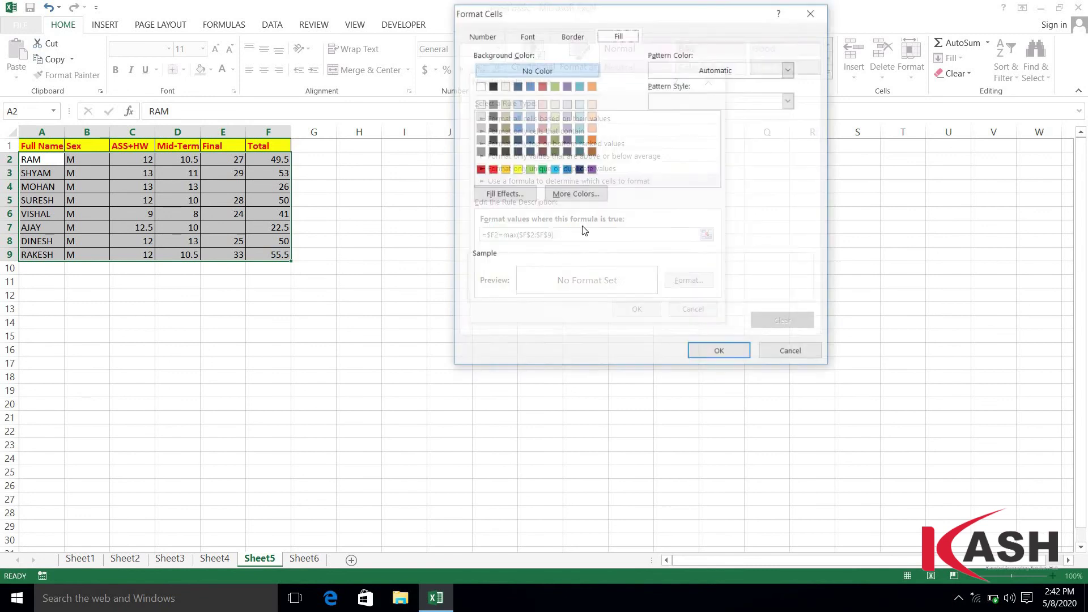
pyautogui.click(492, 169)
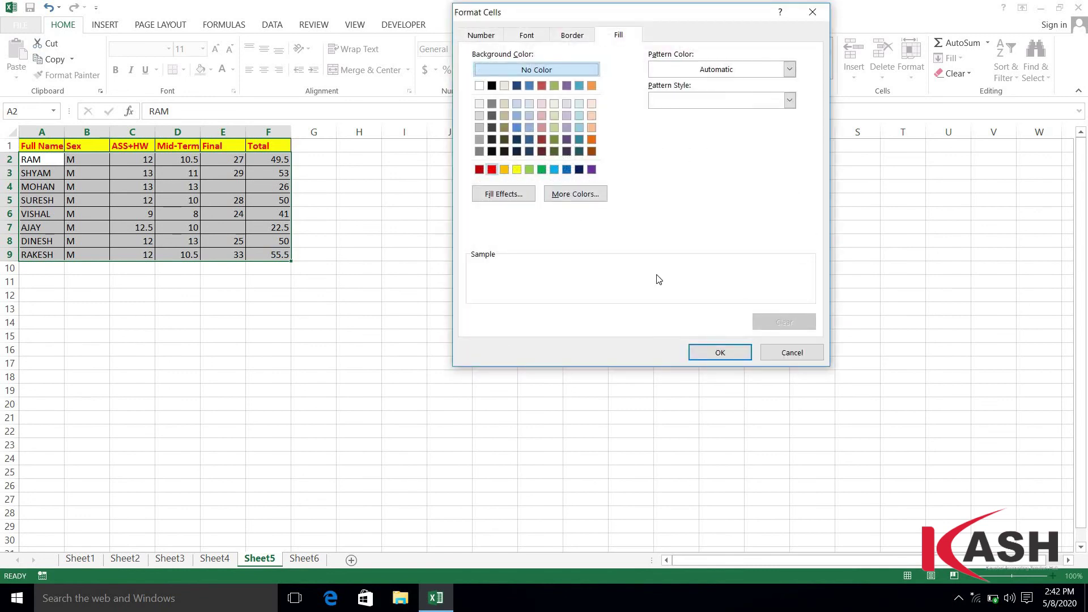
pyautogui.click(710, 354)
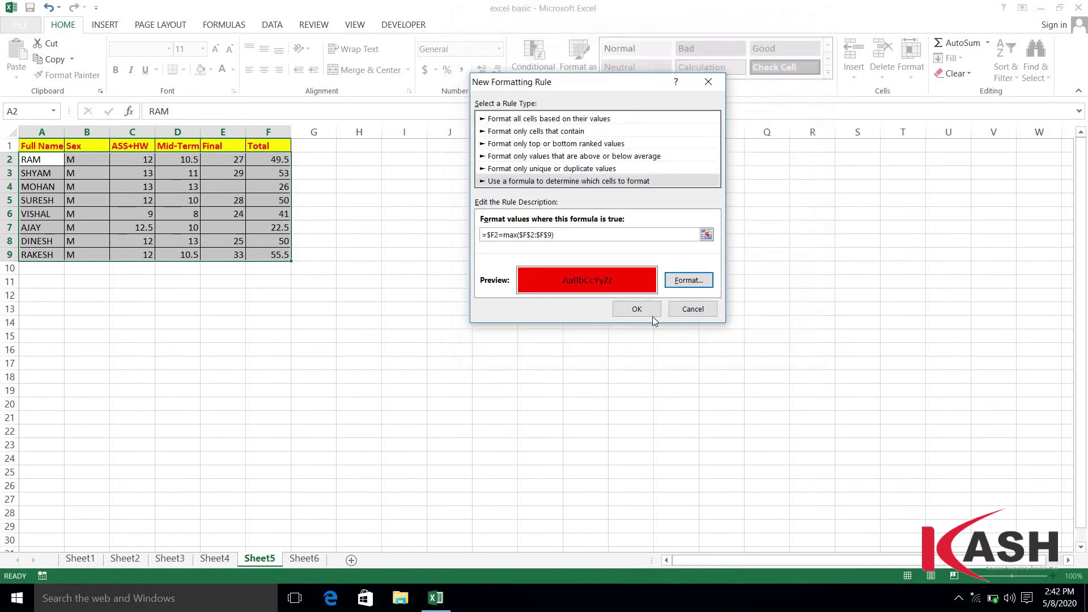
pyautogui.click(650, 311)
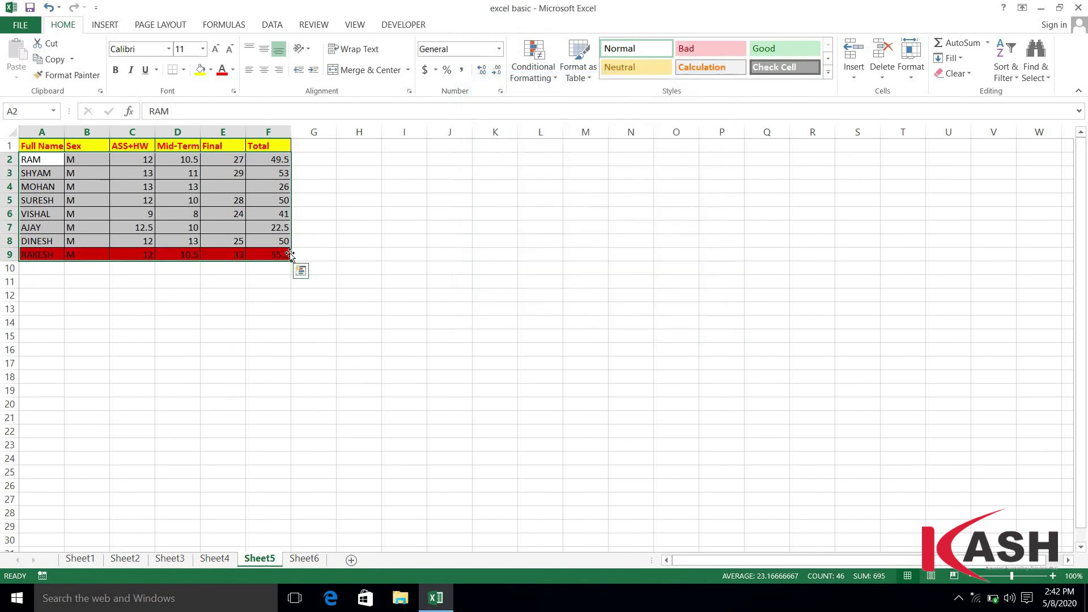
# Step: Change E5's Final mark to 50 and check the Totals in F2:F9
pyautogui.click(224, 197)
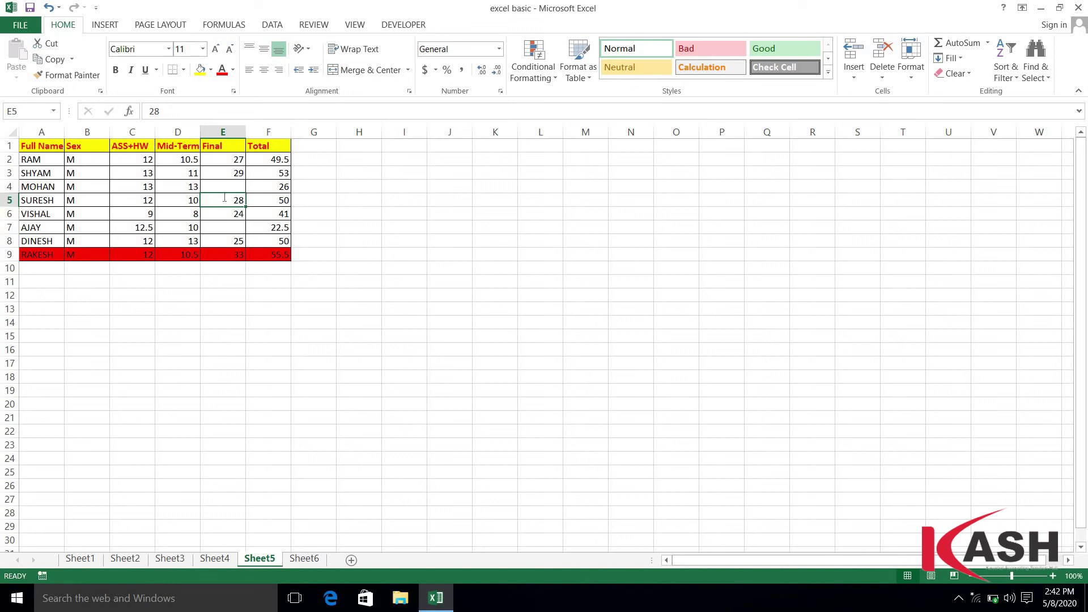
pyautogui.write('50')
pyautogui.press('Return')
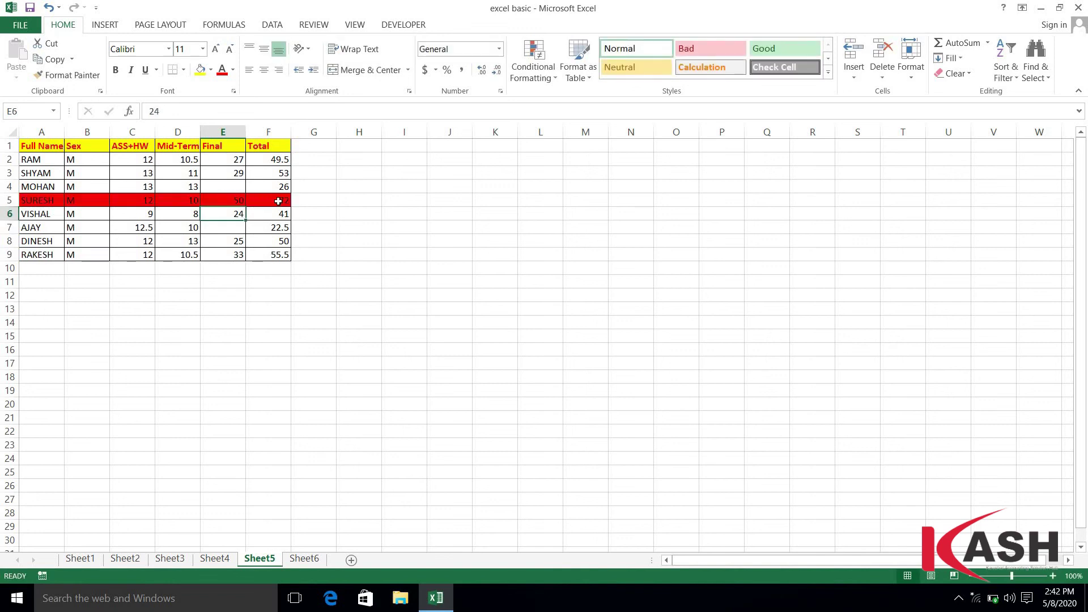
pyautogui.click(278, 201)
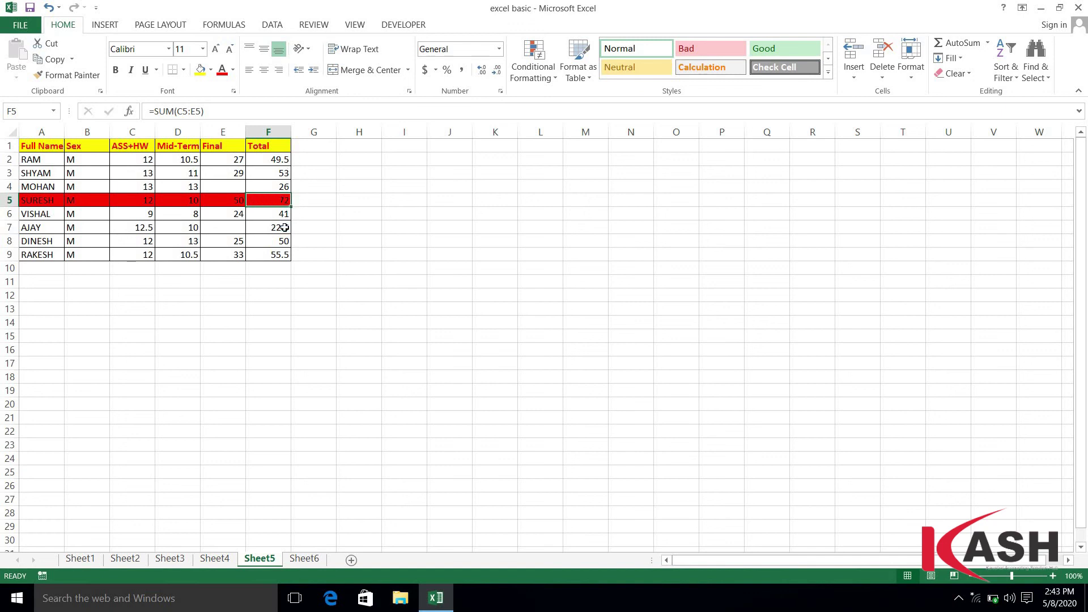
pyautogui.moveTo(278, 159); pyautogui.dragTo(274, 233)
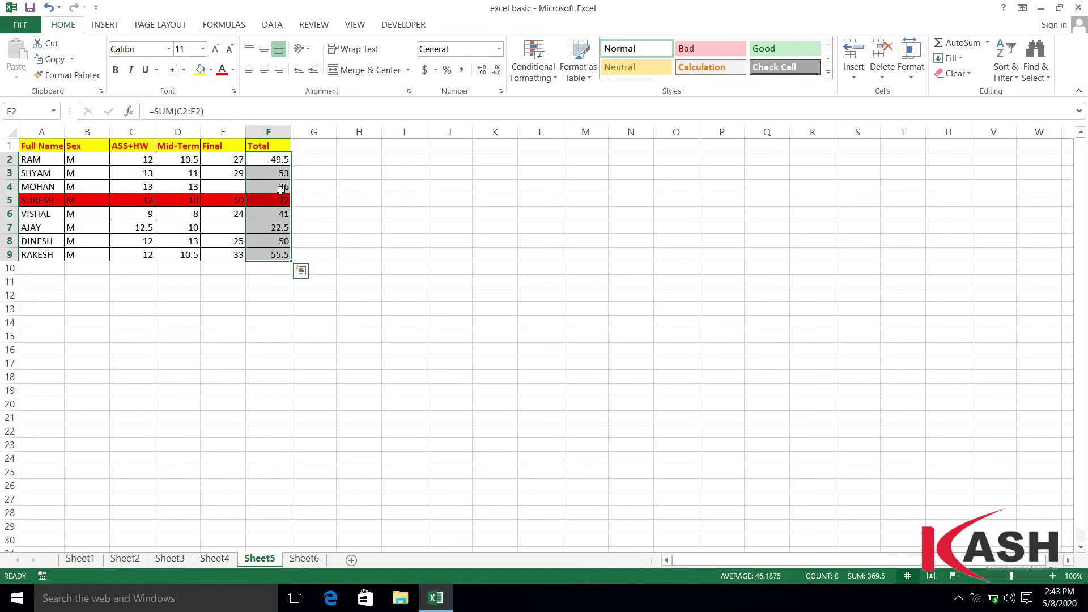